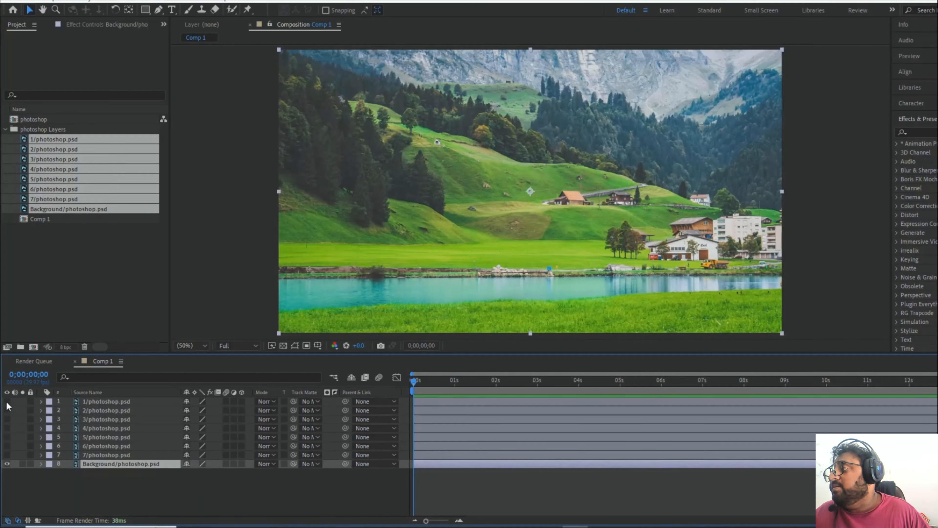
Show layers 1/photoshop.psd and 2/photoshop.psd and move each down to line up with the matching foreground area of the background image.
{"action": "left_click", "coordinate": [95, 402]}
{"action": "left_click_drag", "start_coordinate": [556, 198], "coordinate": [551, 322]}
{"action": "left_click", "coordinate": [7, 410]}
{"action": "left_click", "coordinate": [102, 411]}
{"action": "left_click_drag", "start_coordinate": [589, 178], "coordinate": [588, 297]}
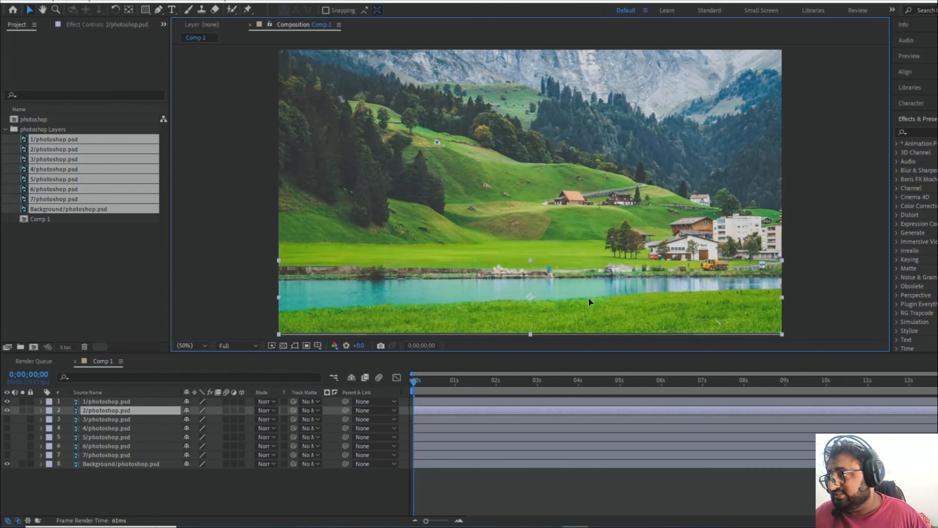
Show layers 3/photoshop.psd and 4/photoshop.psd and reposition them to match the background image.
{"action": "left_click", "coordinate": [7, 419]}
{"action": "left_click", "coordinate": [105, 419]}
{"action": "left_click_drag", "start_coordinate": [562, 209], "coordinate": [563, 273]}
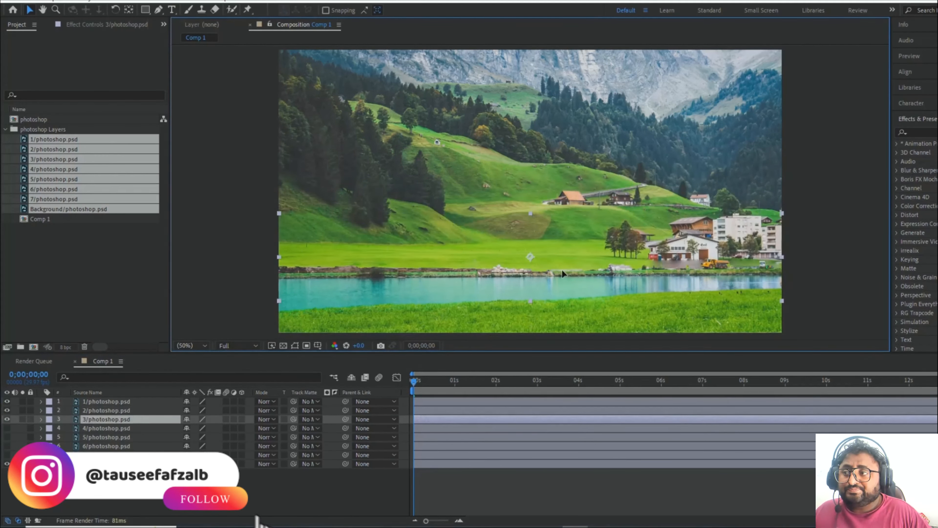
{"action": "left_click", "coordinate": [105, 428]}
{"action": "left_click", "coordinate": [7, 428]}
{"action": "left_click_drag", "start_coordinate": [359, 193], "coordinate": [361, 169]}
Show layers 5, 6 and 7/photoshop.psd and align them with the hills and mountains of the background image.
{"action": "left_click", "coordinate": [106, 437]}
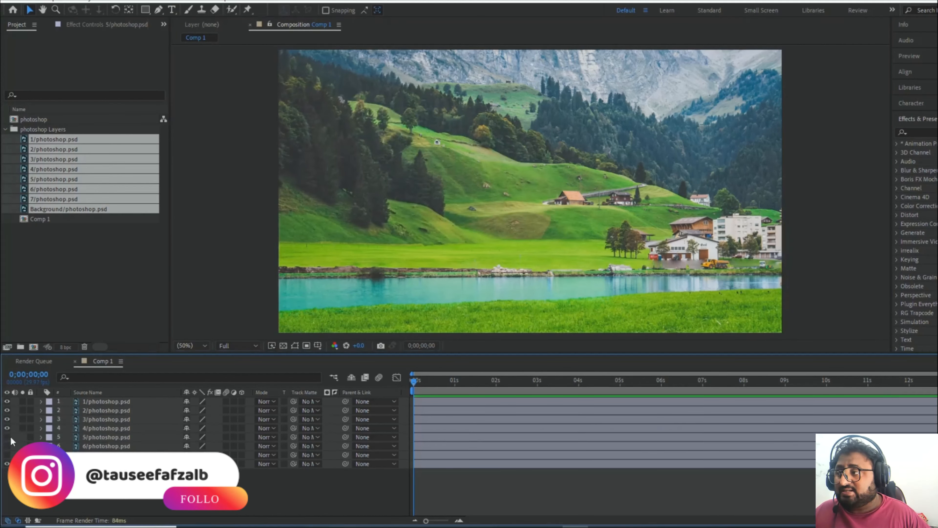
{"action": "left_click", "coordinate": [7, 437]}
{"action": "left_click_drag", "start_coordinate": [516, 216], "coordinate": [565, 107]}
{"action": "left_click", "coordinate": [106, 446]}
{"action": "left_click", "coordinate": [7, 446]}
{"action": "left_click", "coordinate": [106, 455]}
{"action": "left_click", "coordinate": [8, 455]}
{"action": "left_click_drag", "start_coordinate": [680, 121], "coordinate": [679, 112]}
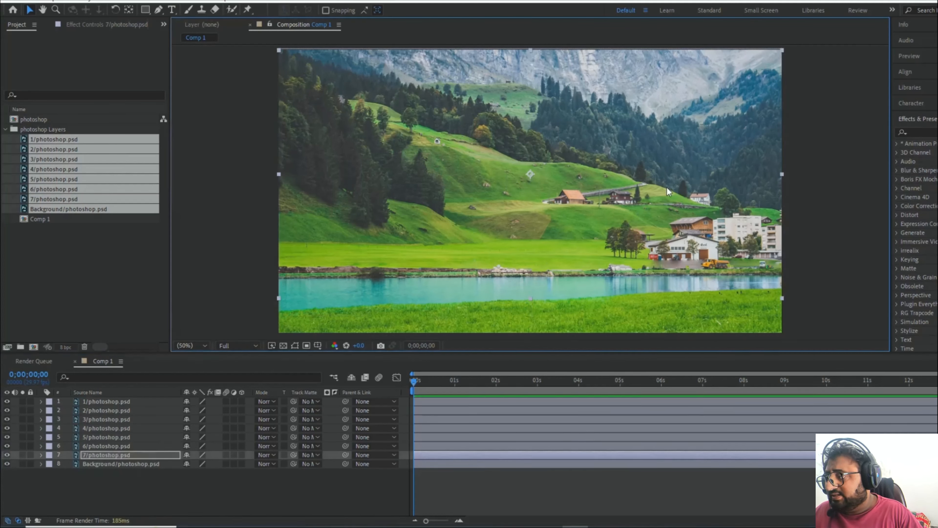
{"action": "left_click", "coordinate": [87, 476]}
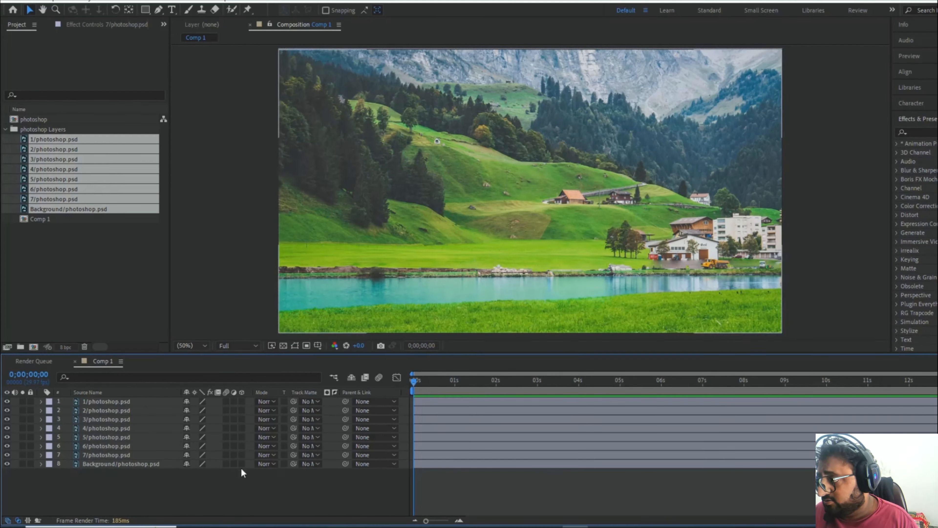
Delete the Background/photoshop.psd layer from the composition and make the seven remaining layers 3D.
{"action": "left_click", "coordinate": [118, 464]}
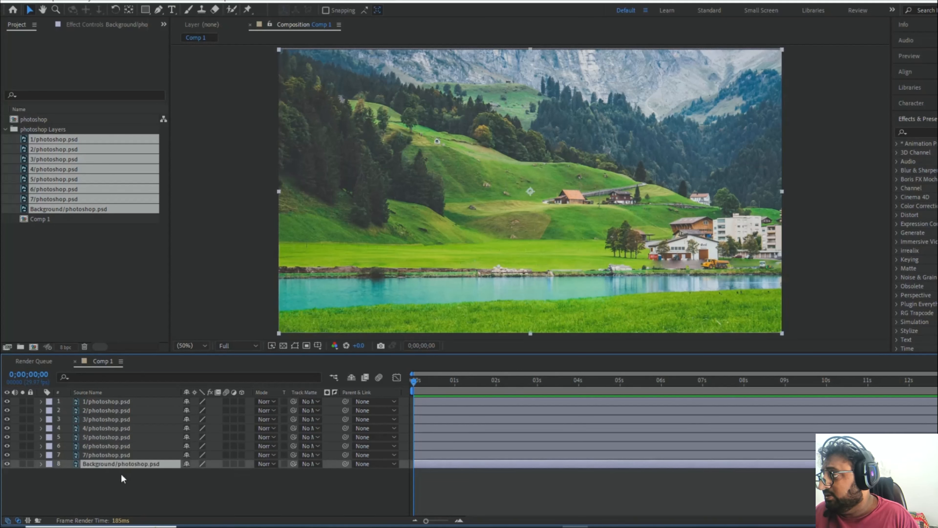
{"action": "key", "text": "Delete"}
{"action": "left_click_drag", "start_coordinate": [244, 461], "coordinate": [241, 399]}
Add a two-node camera named Camera 1 with a 30° angle of view.
{"action": "right_click", "coordinate": [174, 474]}
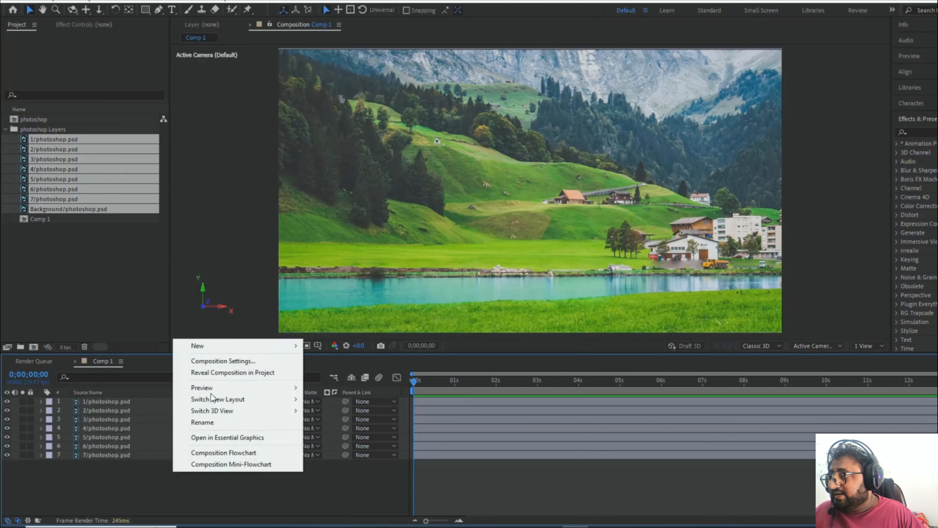
{"action": "mouse_move", "coordinate": [214, 348]}
{"action": "left_click", "coordinate": [332, 394]}
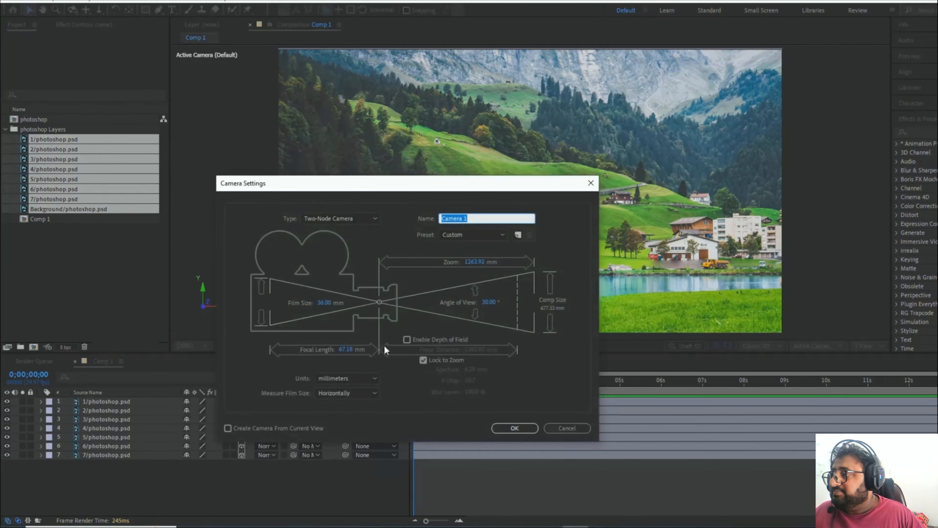
{"action": "left_click", "coordinate": [486, 302]}
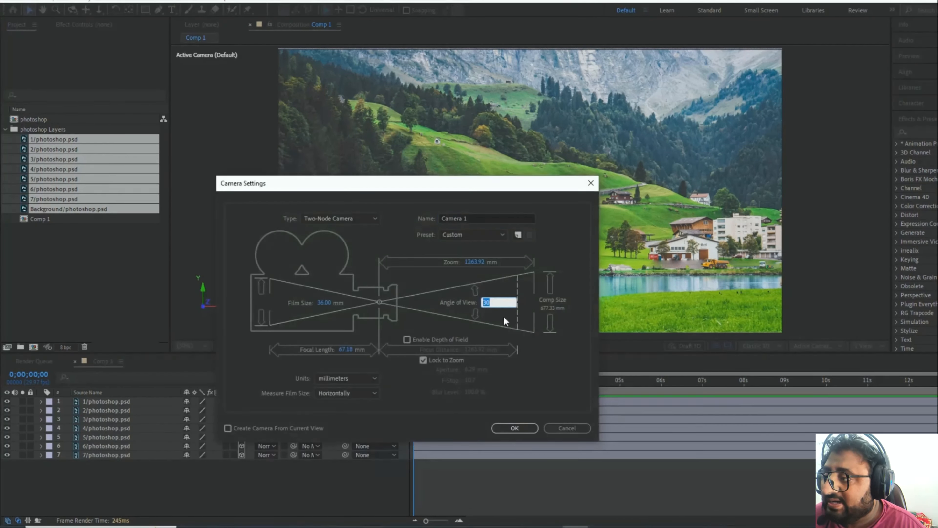
{"action": "left_click", "coordinate": [505, 428]}
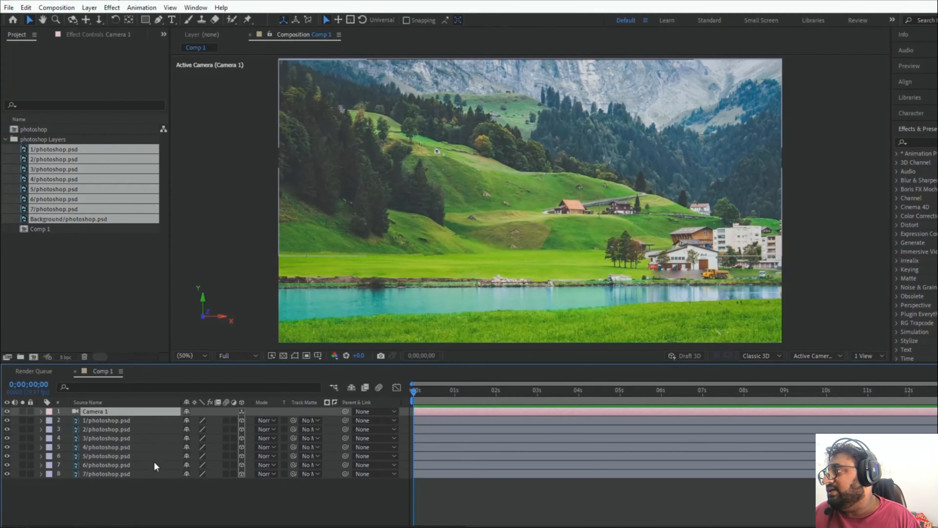
Open a second viewer for Comp 1 and switch it to the Top 3D view.
{"action": "left_click", "coordinate": [224, 145]}
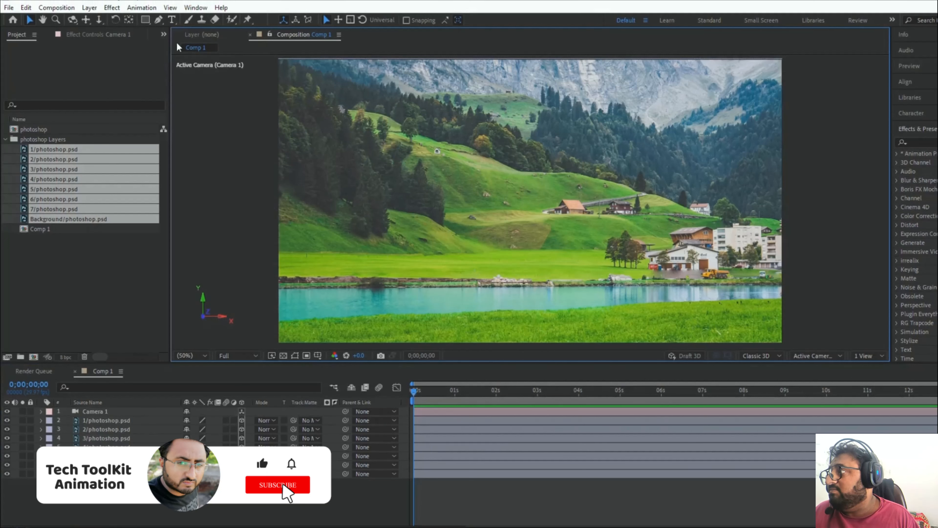
{"action": "left_click", "coordinate": [170, 8]}
{"action": "left_click", "coordinate": [200, 17]}
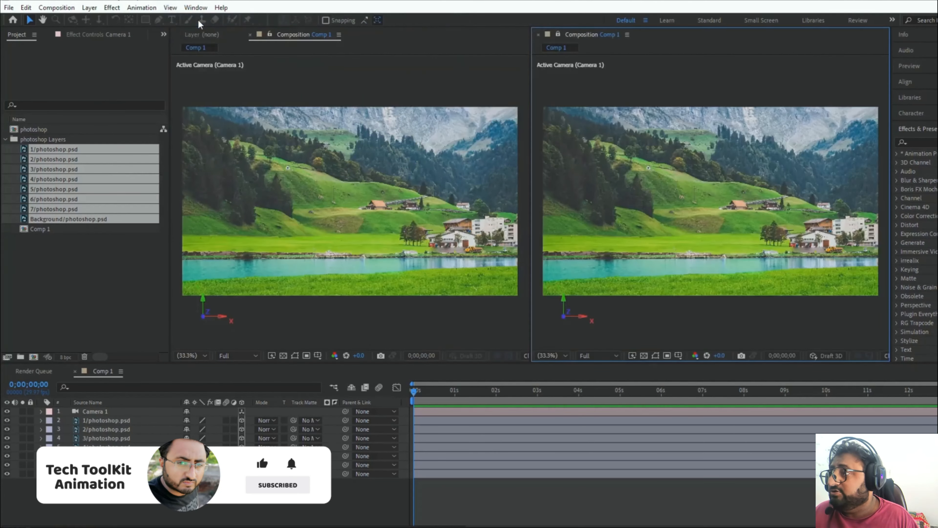
{"action": "right_click", "coordinate": [680, 304]}
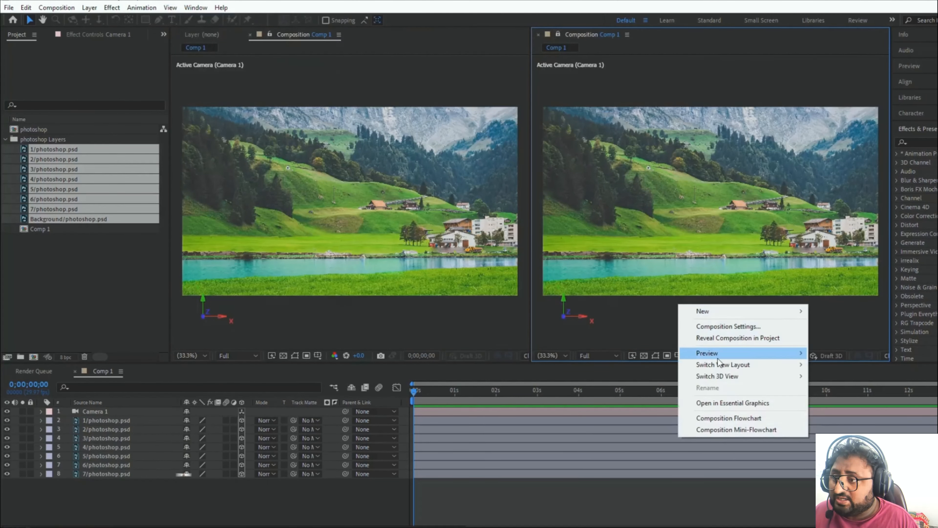
{"action": "mouse_move", "coordinate": [718, 379]}
{"action": "left_click", "coordinate": [829, 429]}
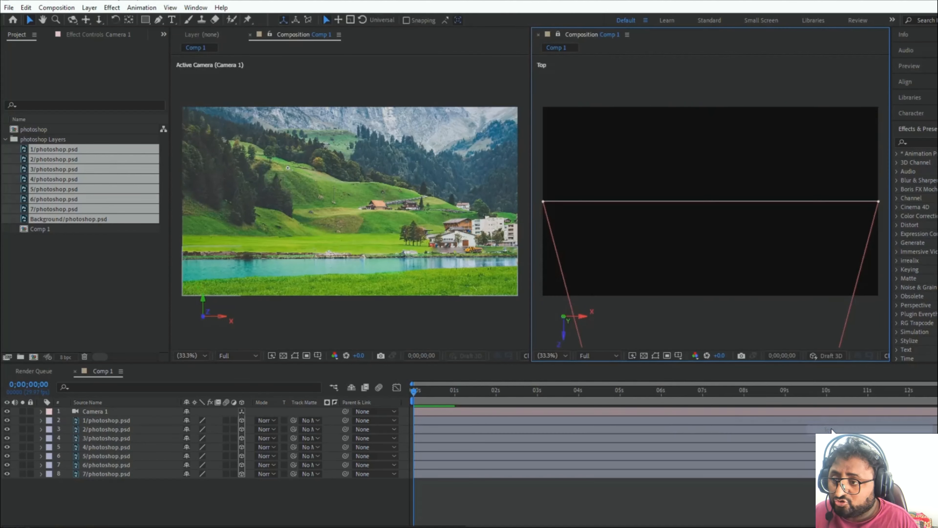
{"action": "left_click_drag", "start_coordinate": [716, 226], "coordinate": [709, 158]}
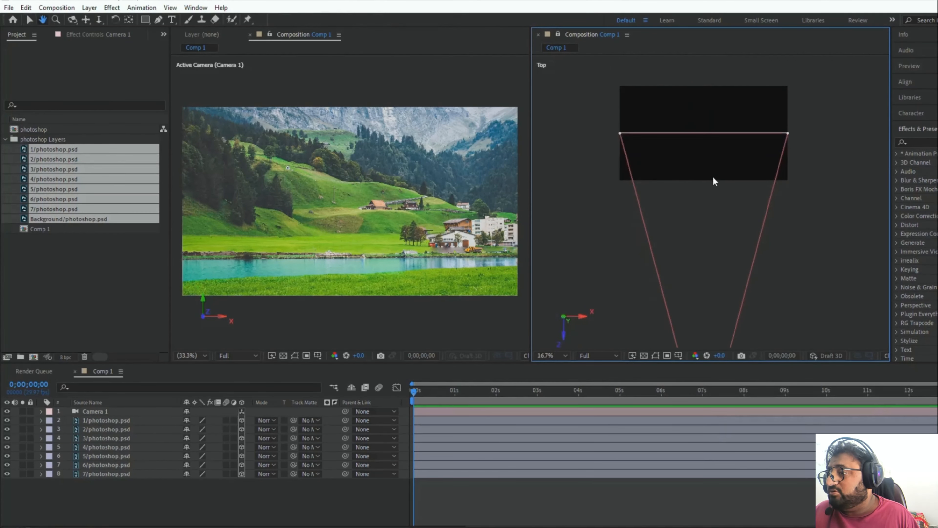
{"action": "scroll", "coordinate": [710, 176], "scroll_direction": "down", "scroll_amount": 1}
{"action": "scroll", "coordinate": [709, 173], "scroll_direction": "up", "scroll_amount": 1}
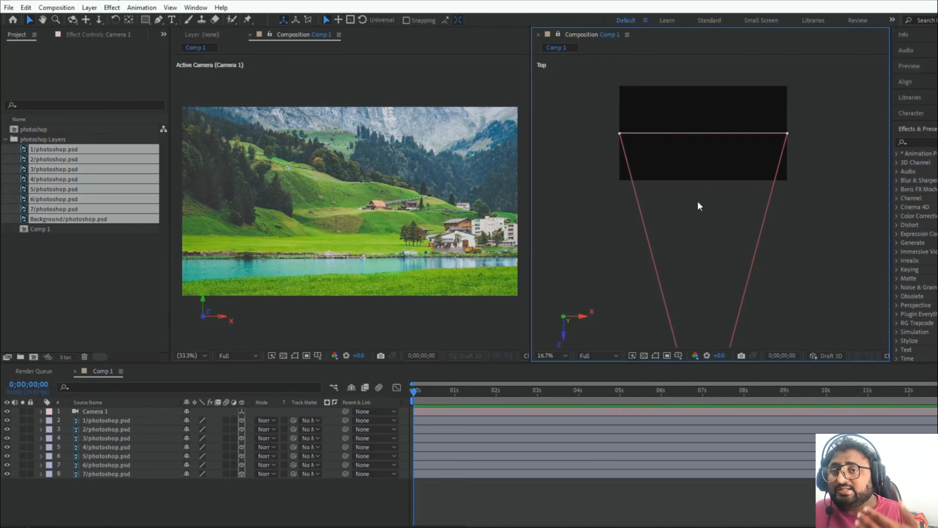
Set the scale of all seven photoshop.psd layers to 45% and collapse their properties.
{"action": "key", "text": "s"}
{"action": "left_click_drag", "start_coordinate": [134, 488], "coordinate": [97, 420]}
{"action": "key", "text": "s"}
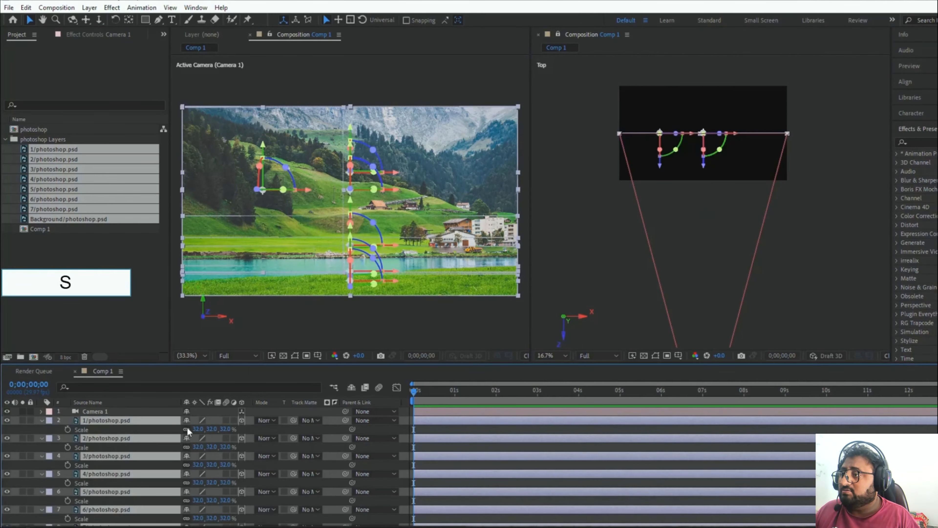
{"action": "left_click", "coordinate": [198, 429]}
{"action": "type", "text": "45"}
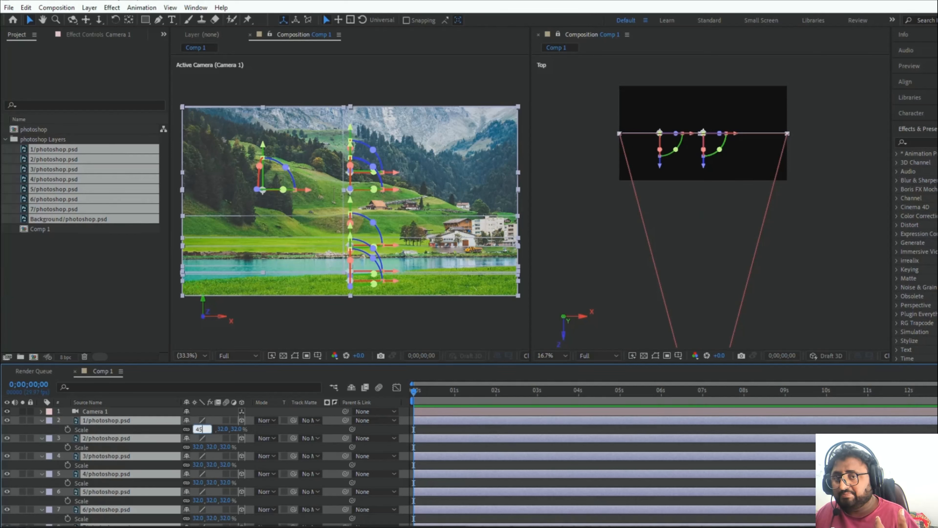
{"action": "key", "text": "Return"}
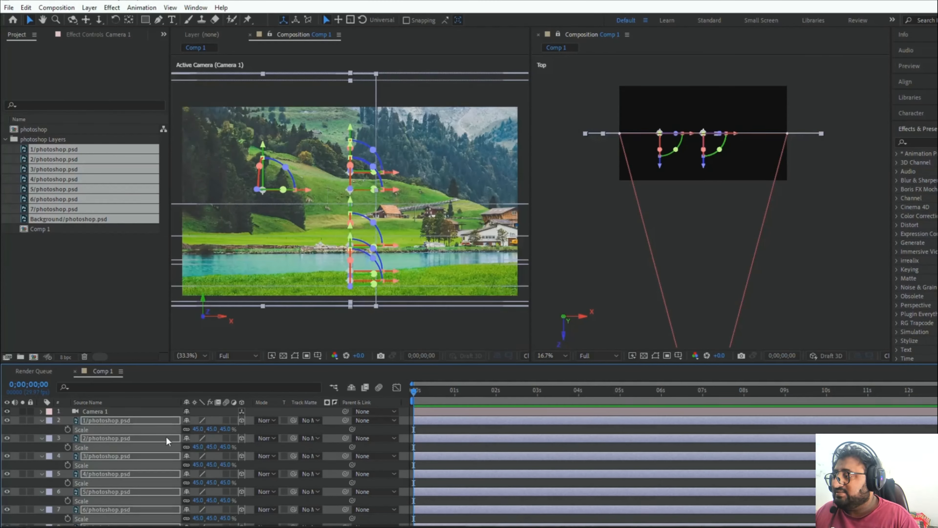
{"action": "left_click", "coordinate": [41, 421]}
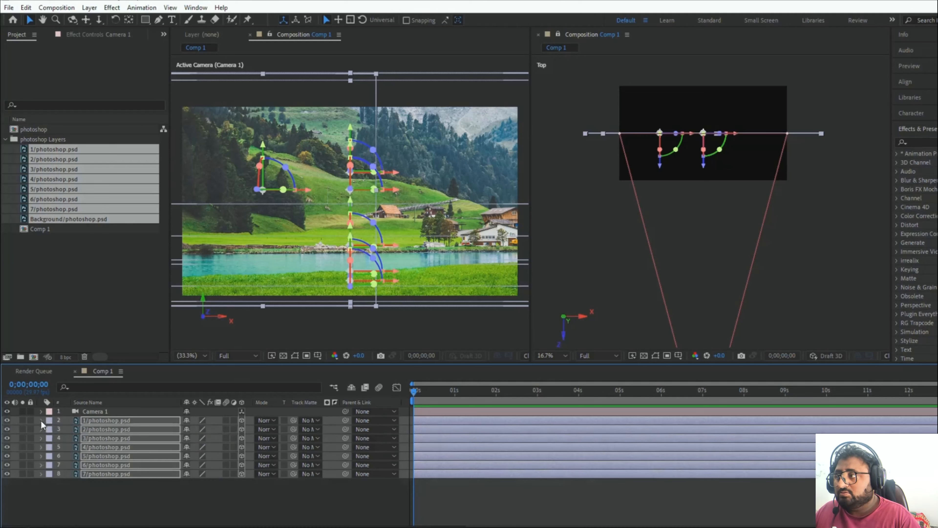
{"action": "left_click", "coordinate": [86, 491]}
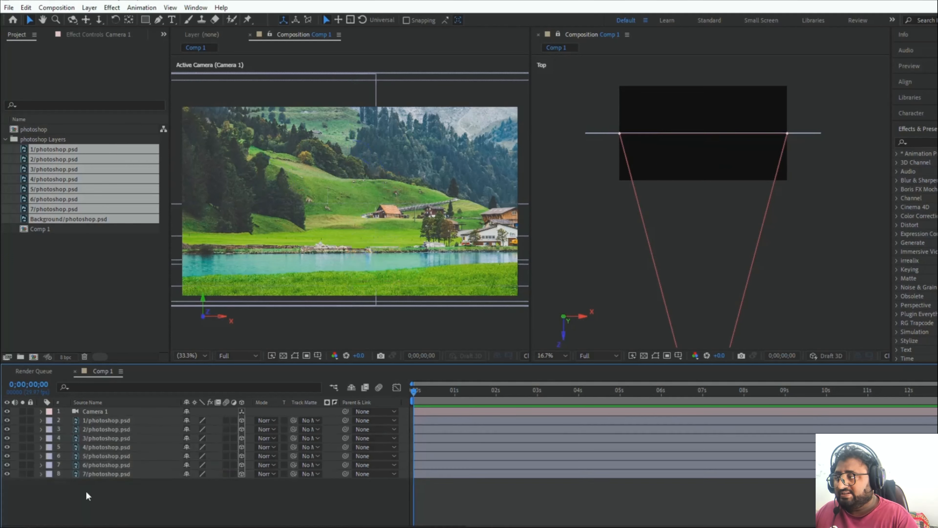
Hide the rearmost mountain layer, 7/photoshop.psd.
{"action": "left_click", "coordinate": [6, 474]}
{"action": "left_click", "coordinate": [128, 476]}
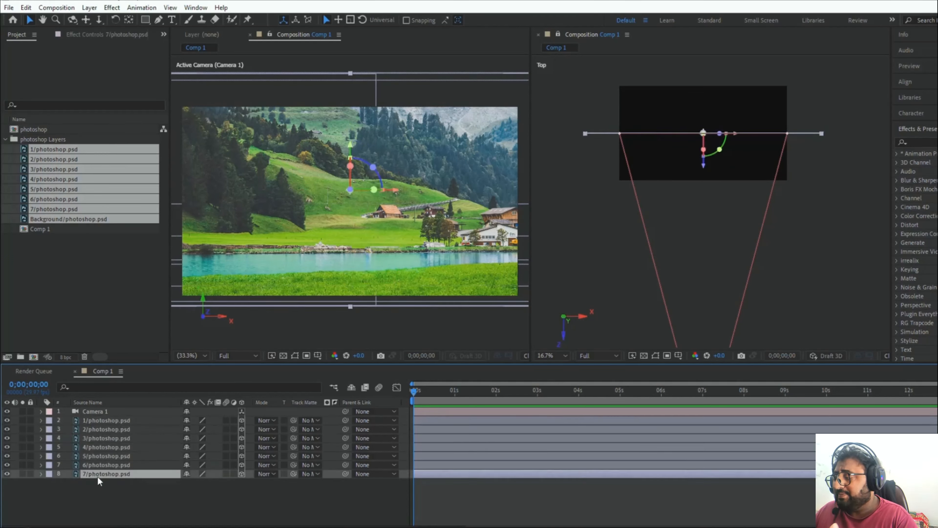
{"action": "left_click", "coordinate": [6, 474]}
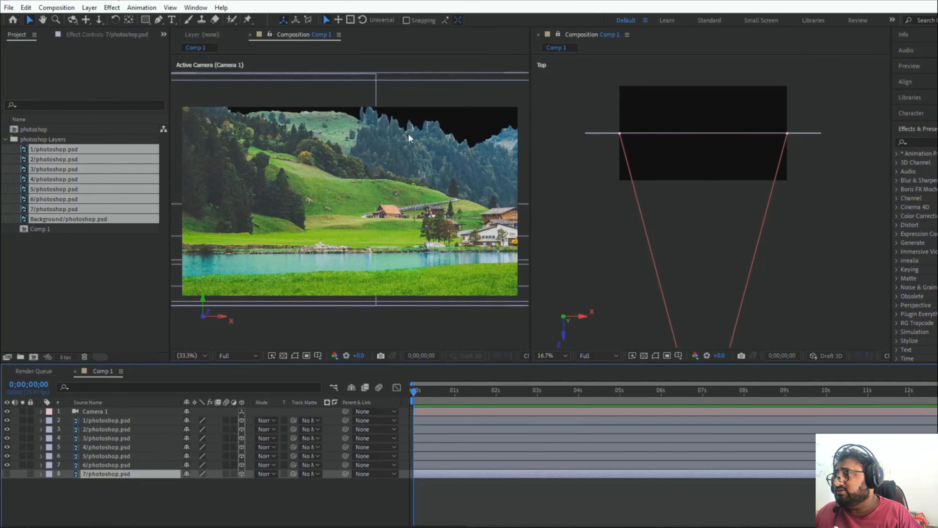
{"action": "left_click", "coordinate": [189, 501]}
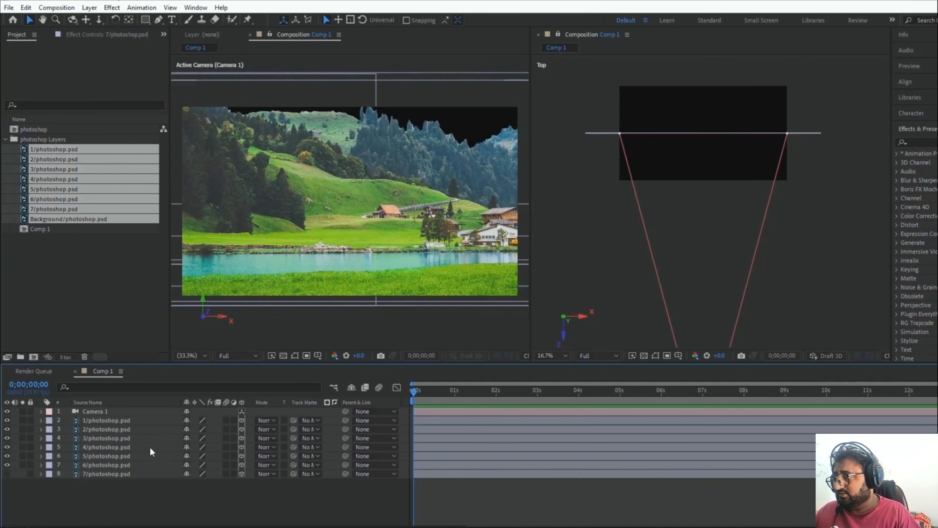
Set Camera 1's X Rotation to -0.5° and collapse its properties.
{"action": "left_click", "coordinate": [122, 412]}
{"action": "key", "text": "r"}
{"action": "left_click_drag", "start_coordinate": [203, 436], "coordinate": [212, 428]}
{"action": "type", "text": "-0.5"}
{"action": "key", "text": "Return"}
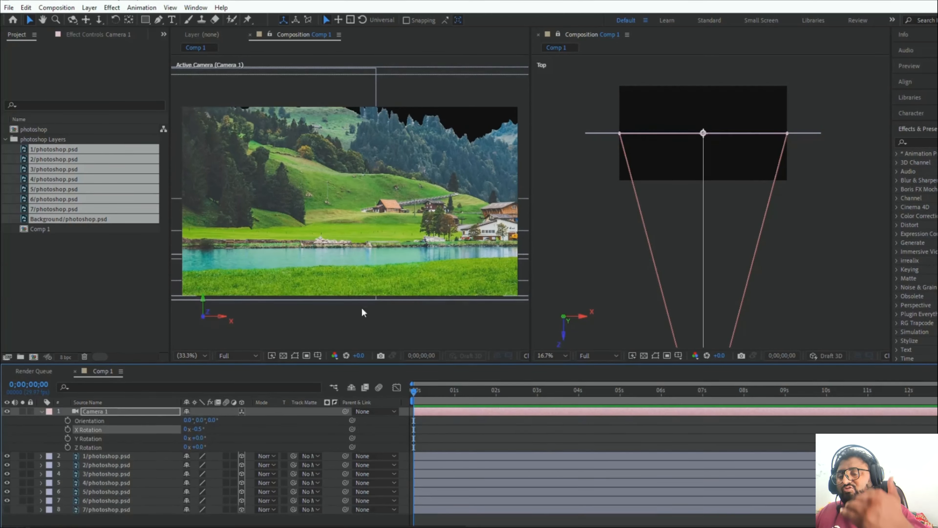
{"action": "left_click", "coordinate": [41, 412]}
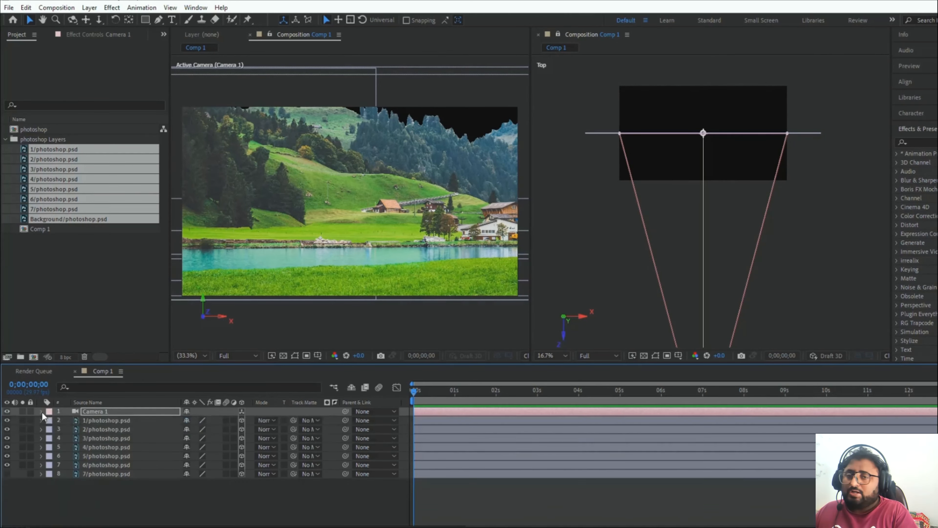
Spread layers 1 to 6 apart in depth, from about -348 in Z for layer 1 to about 324 for layer 6.
{"action": "left_click", "coordinate": [99, 464]}
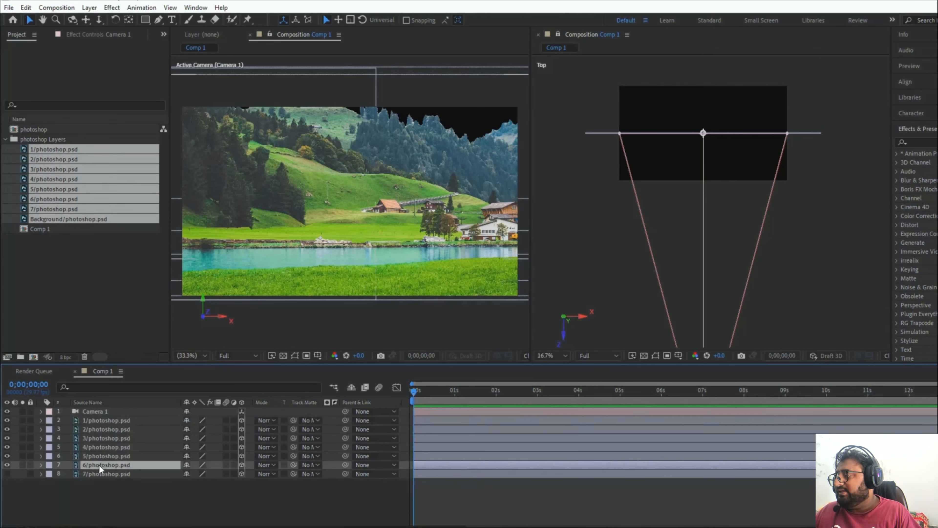
{"action": "left_click_drag", "start_coordinate": [704, 168], "coordinate": [704, 200]}
{"action": "left_click", "coordinate": [107, 457]}
{"action": "left_click", "coordinate": [107, 447]}
{"action": "key", "text": "ctrl+Up"}
{"action": "key", "text": "ctrl+Up"}
{"action": "key", "text": "ctrl+Up"}
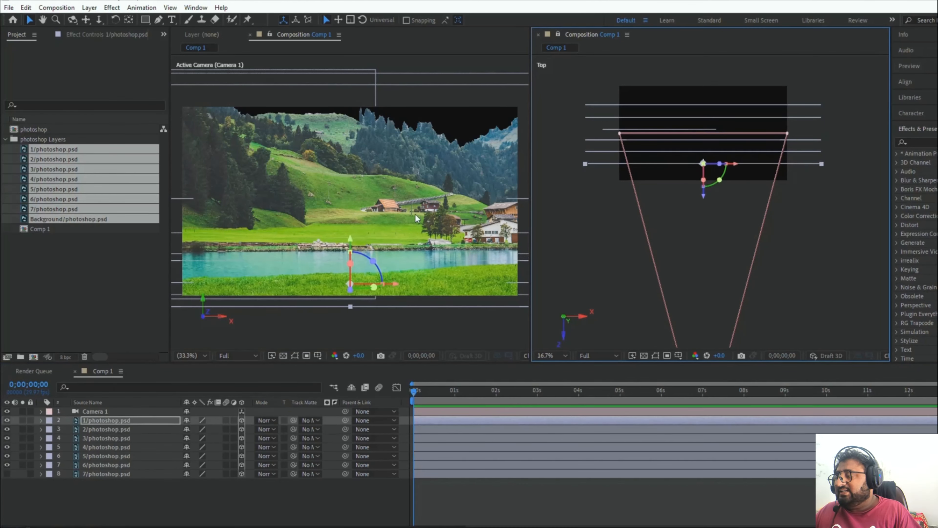
Set Camera 1's X Rotation to -1° and collapse its properties.
{"action": "left_click", "coordinate": [113, 411]}
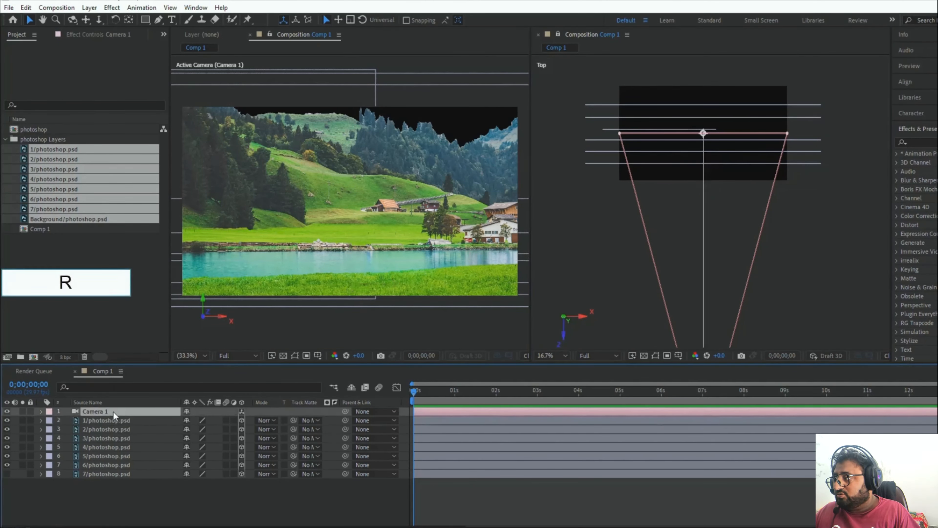
{"action": "key", "text": "r"}
{"action": "type", "text": "-1"}
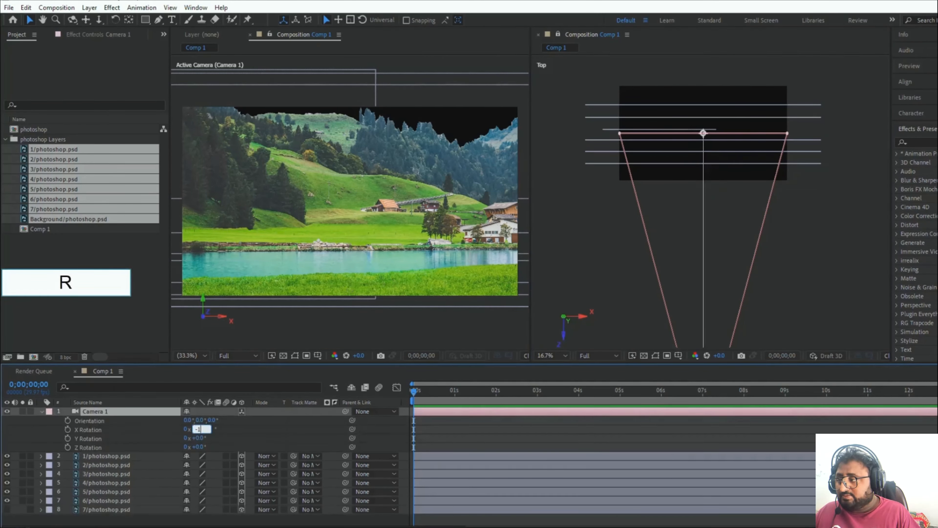
{"action": "key", "text": "Return"}
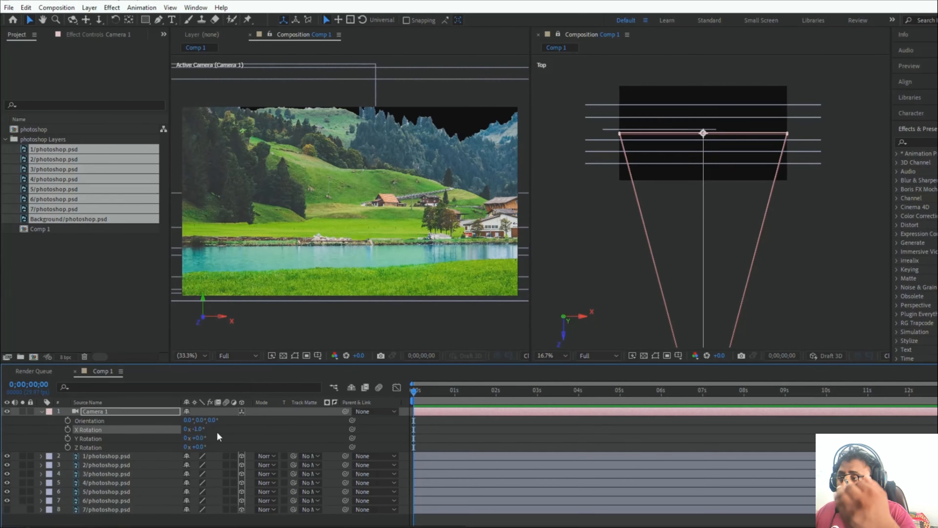
{"action": "left_click", "coordinate": [41, 411]}
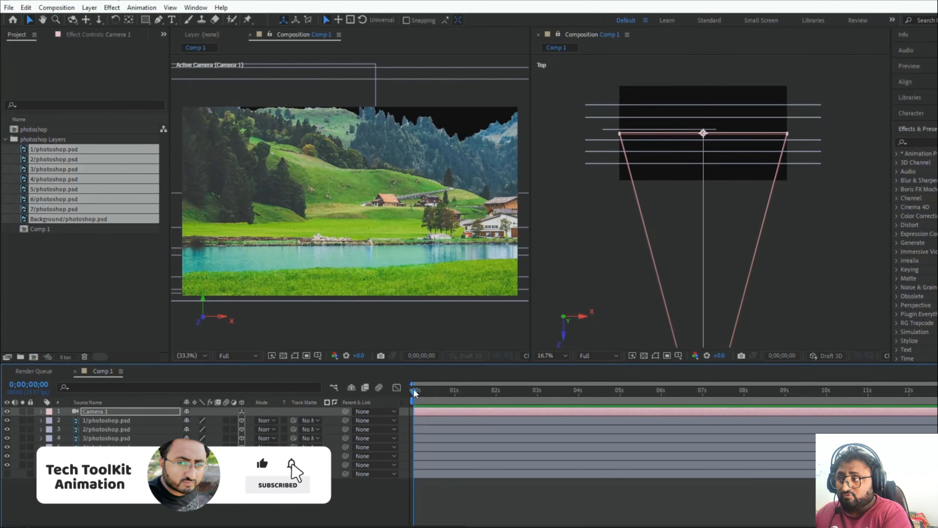
Add Position keyframes to all seven photoshop.psd layers at 0 seconds and collapse their properties.
{"action": "left_click_drag", "start_coordinate": [150, 491], "coordinate": [108, 424]}
{"action": "key", "text": "p"}
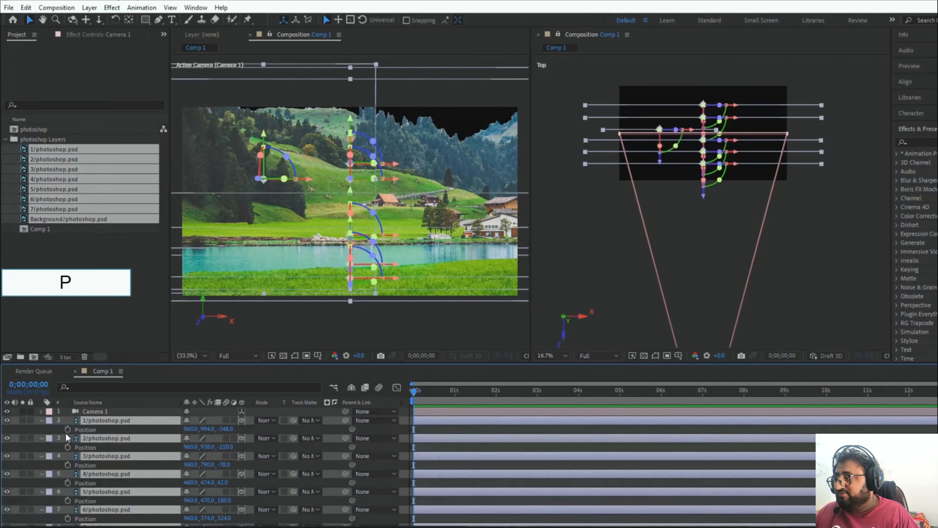
{"action": "left_click", "coordinate": [67, 428]}
{"action": "scroll", "coordinate": [75, 451], "scroll_direction": "down", "scroll_amount": 1}
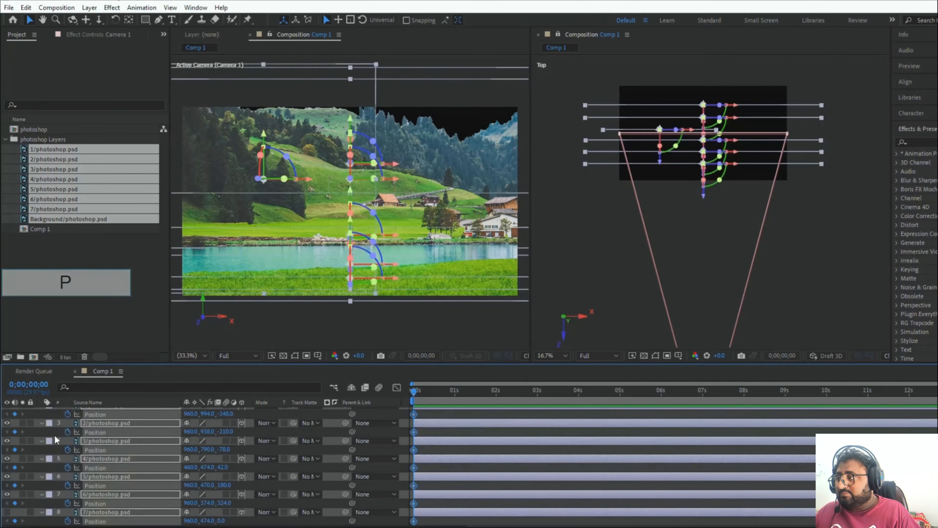
{"action": "left_click", "coordinate": [41, 423]}
{"action": "left_click", "coordinate": [90, 488]}
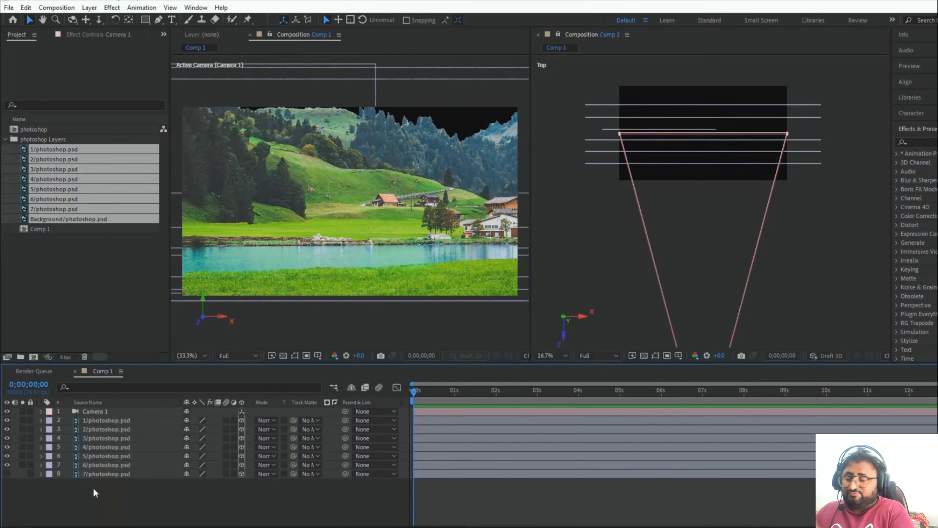
At 0 seconds, shift layers 1 to 6 in the negative X direction in the Top view, with layer 1 at about X 559.
{"action": "left_click", "coordinate": [699, 163]}
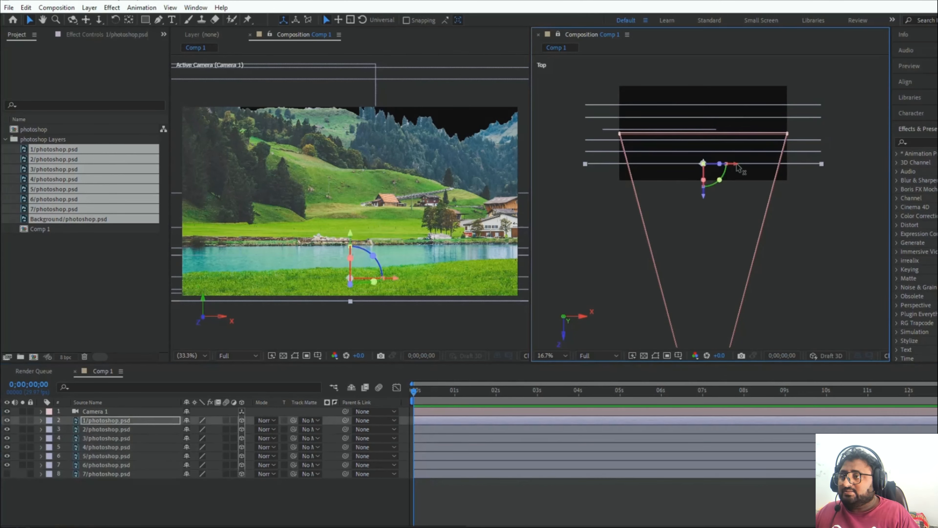
{"action": "left_click_drag", "start_coordinate": [737, 168], "coordinate": [656, 141]}
{"action": "left_click", "coordinate": [742, 152]}
{"action": "left_click", "coordinate": [721, 141]}
{"action": "left_click", "coordinate": [703, 129]}
{"action": "left_click", "coordinate": [707, 119]}
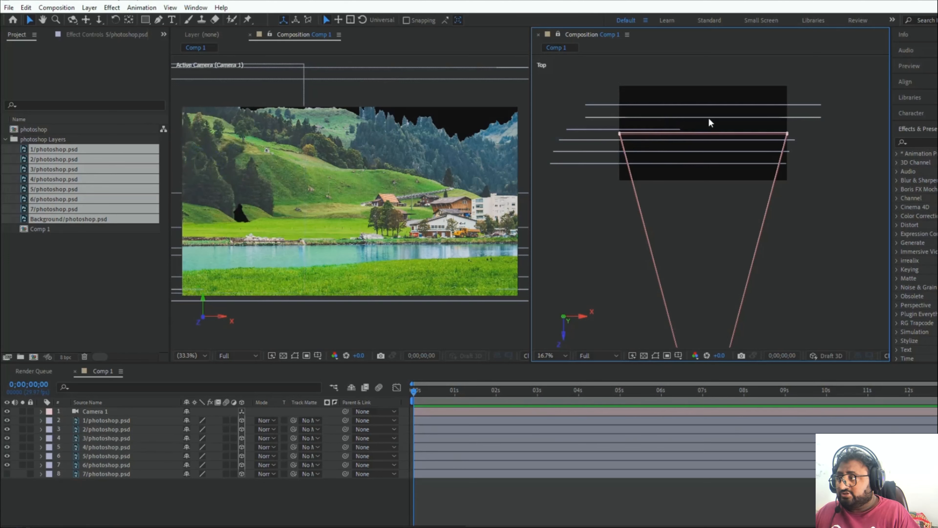
{"action": "left_click_drag", "start_coordinate": [708, 118], "coordinate": [714, 124]}
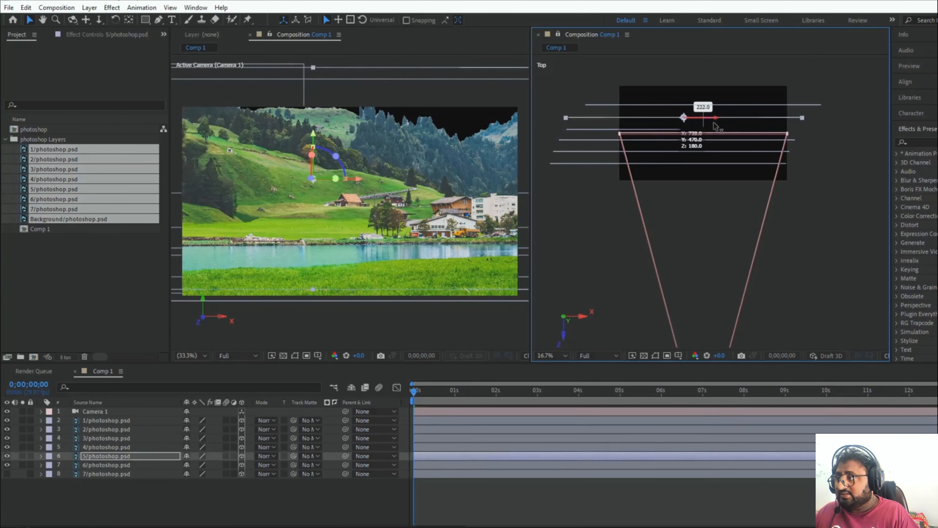
{"action": "left_click_drag", "start_coordinate": [715, 125], "coordinate": [716, 124]}
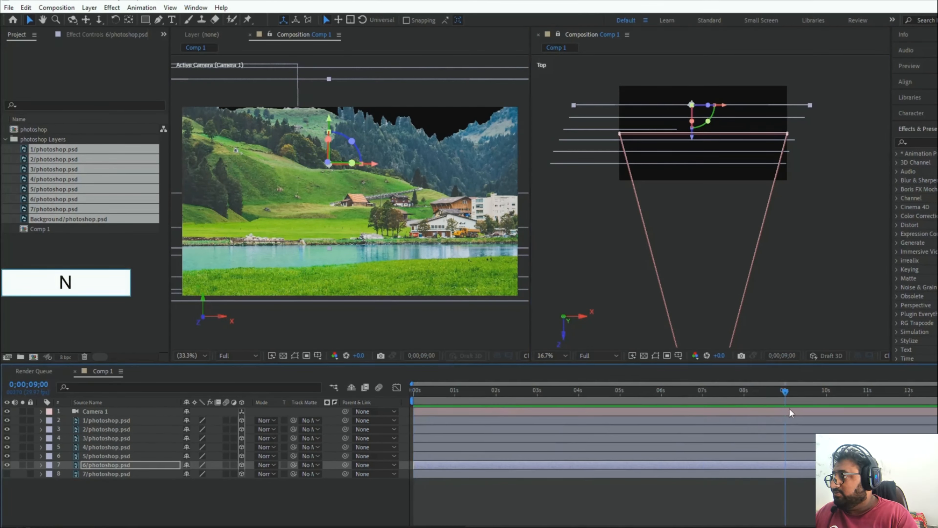
End the work area at 9 seconds and shift layers 1 to 6 in positive X there, layer 1 to about 1356 and layer 6 to about 1104.
{"action": "key", "text": "n"}
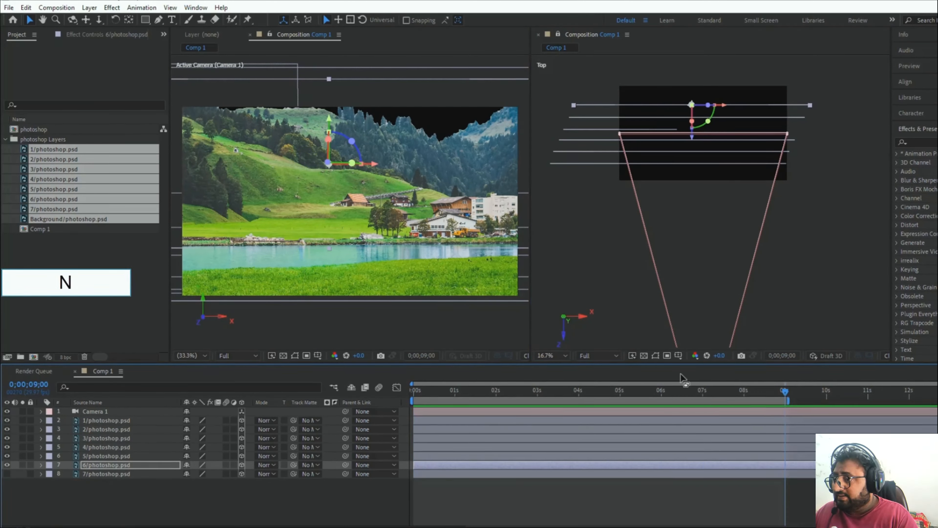
{"action": "left_click", "coordinate": [691, 164]}
{"action": "left_click_drag", "start_coordinate": [706, 165], "coordinate": [775, 171]}
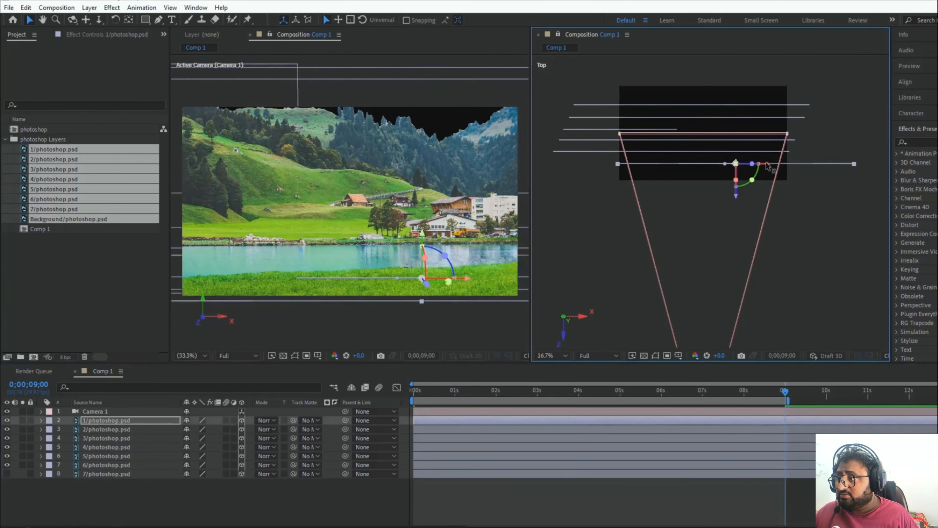
{"action": "left_click", "coordinate": [740, 156]}
{"action": "left_click_drag", "start_coordinate": [704, 163], "coordinate": [766, 161]}
{"action": "left_click", "coordinate": [696, 140]}
{"action": "left_click_drag", "start_coordinate": [708, 147], "coordinate": [761, 151]}
{"action": "left_click", "coordinate": [760, 151]}
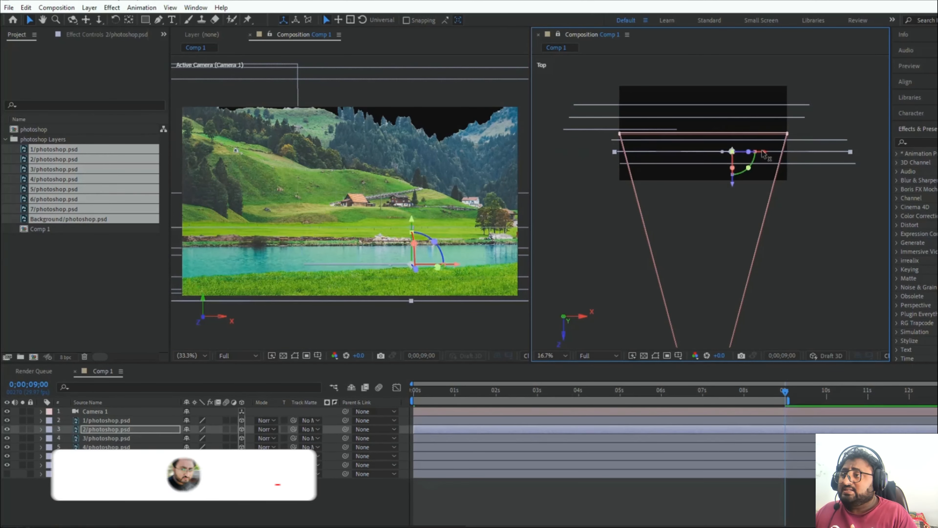
{"action": "left_click", "coordinate": [601, 130]}
{"action": "left_click_drag", "start_coordinate": [650, 130], "coordinate": [747, 110]}
{"action": "left_click", "coordinate": [716, 117]}
{"action": "left_click", "coordinate": [744, 105]}
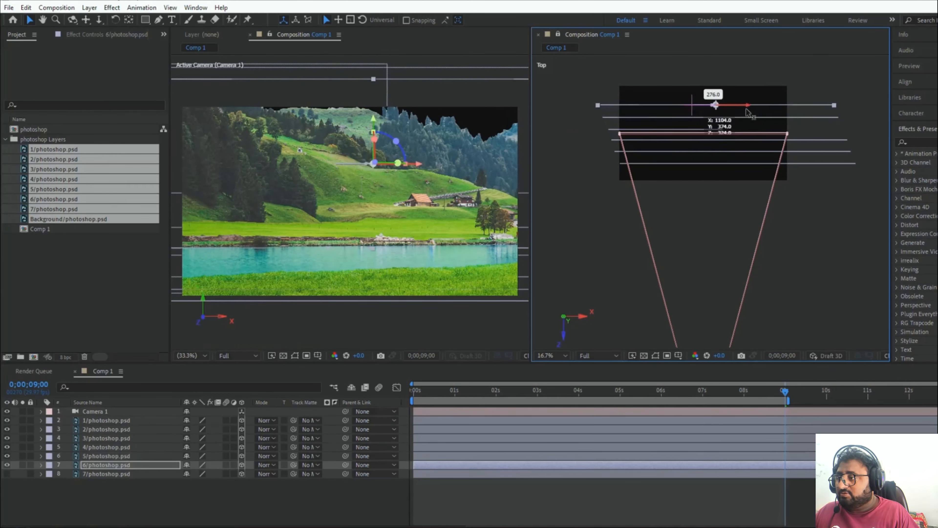
Preview the layer movement from the start of the composition and scrub back through it.
{"action": "left_click_drag", "start_coordinate": [785, 393], "coordinate": [388, 447]}
{"action": "left_click", "coordinate": [436, 490]}
{"action": "key", "text": "space"}
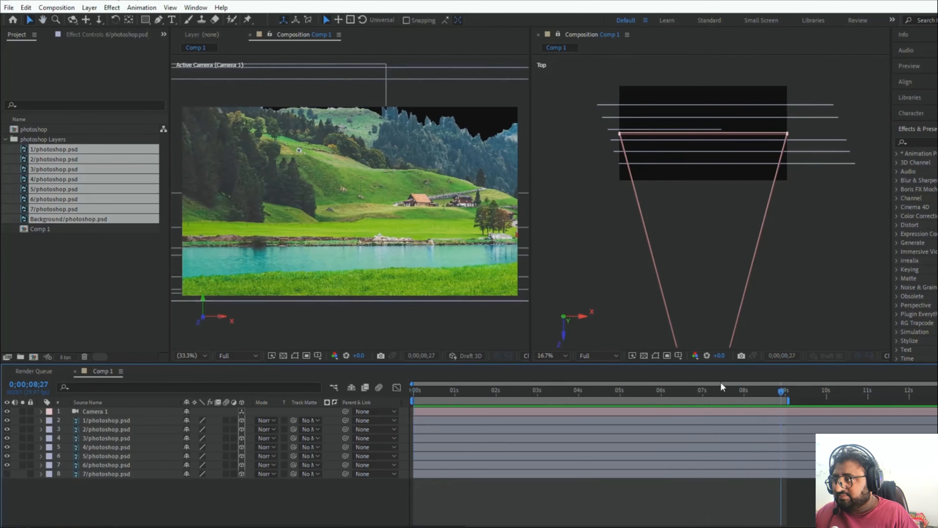
{"action": "left_click_drag", "start_coordinate": [784, 395], "coordinate": [418, 428]}
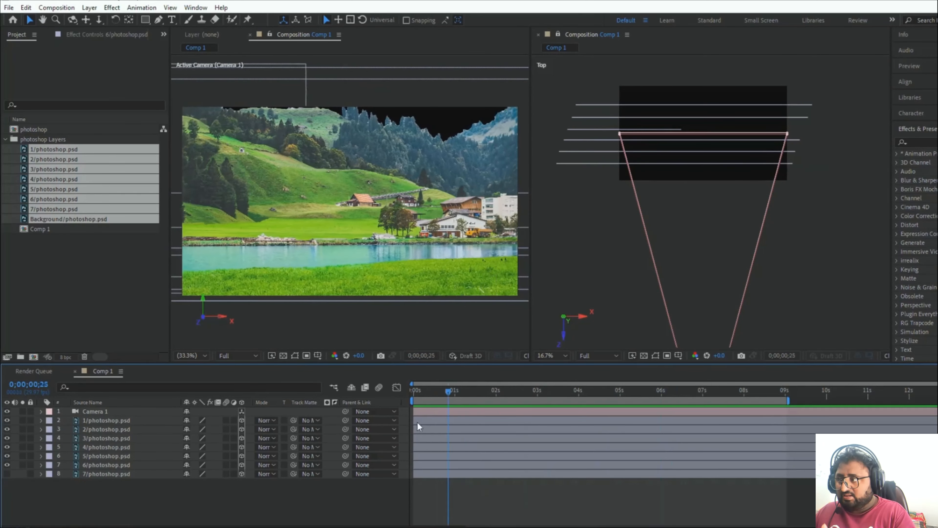
Duplicate the 1/photoshop.psd layer and set the X Scale of the upper copy to 50%.
{"action": "left_click", "coordinate": [112, 420]}
{"action": "key", "text": "ctrl+d"}
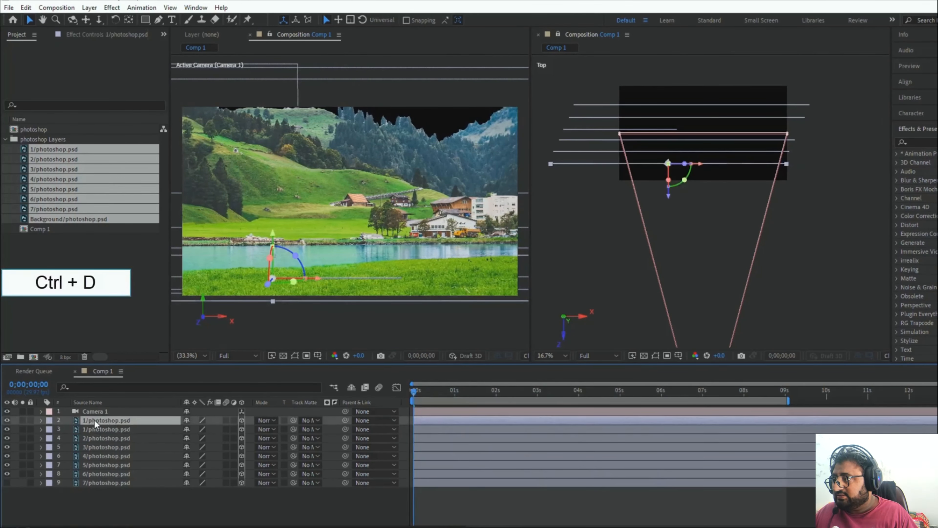
{"action": "key", "text": "s"}
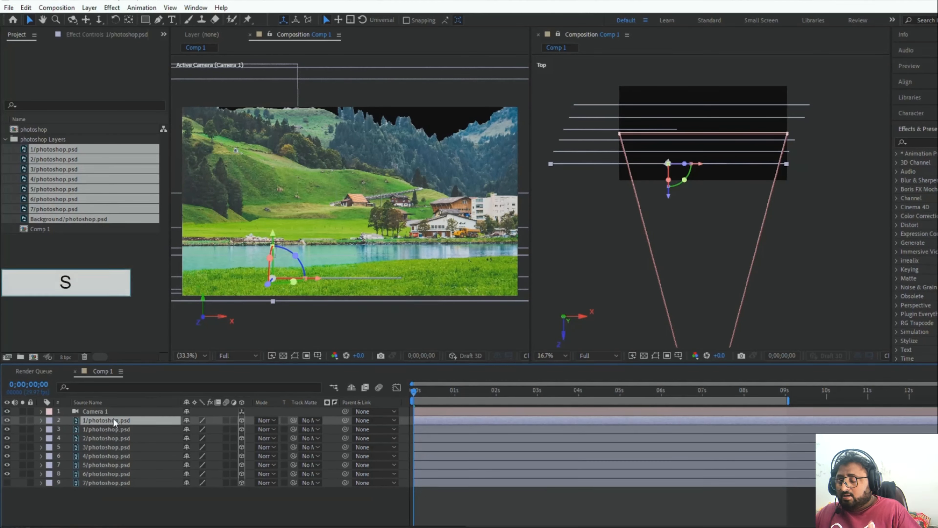
{"action": "key", "text": "s"}
{"action": "type", "text": "50"}
{"action": "key", "text": "Return"}
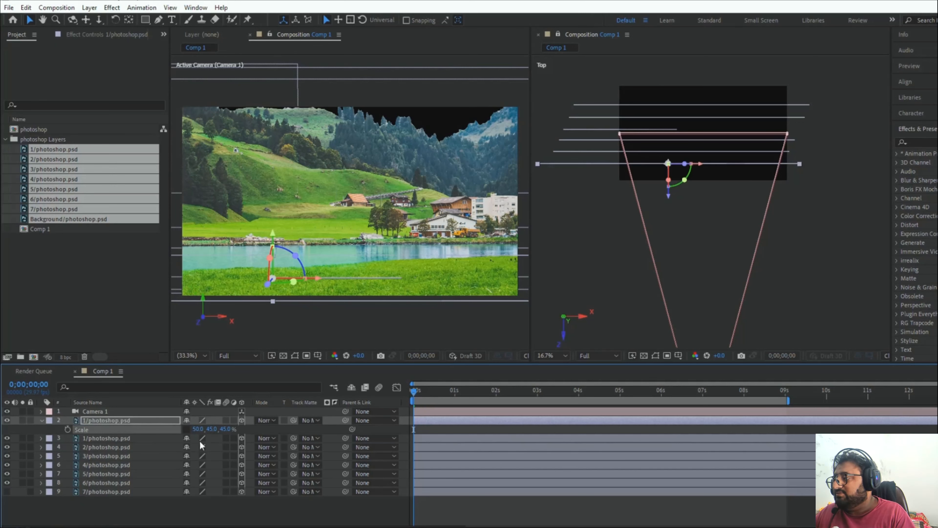
Draw a closed Pen mask around the lower part of the grass on the upper 1/photoshop.psd copy in its Layer view.
{"action": "double_click", "coordinate": [153, 418]}
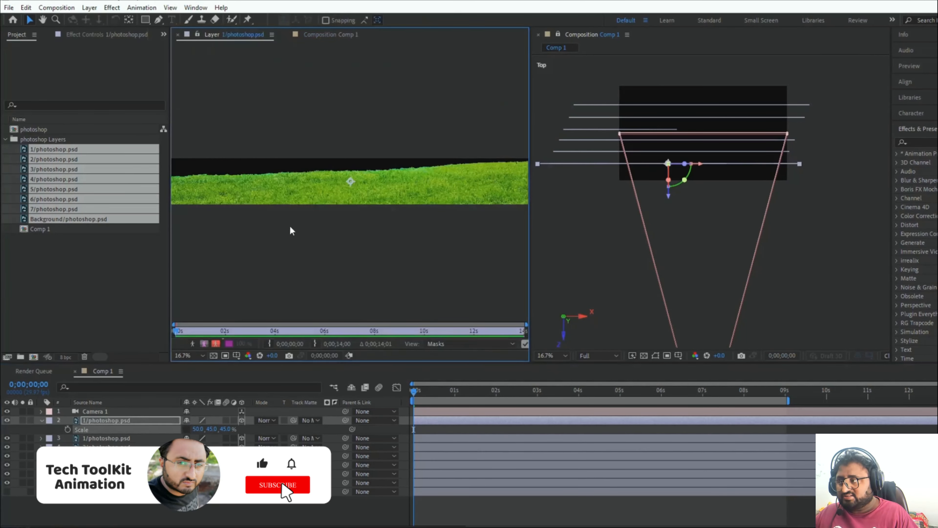
{"action": "key", "text": "comma"}
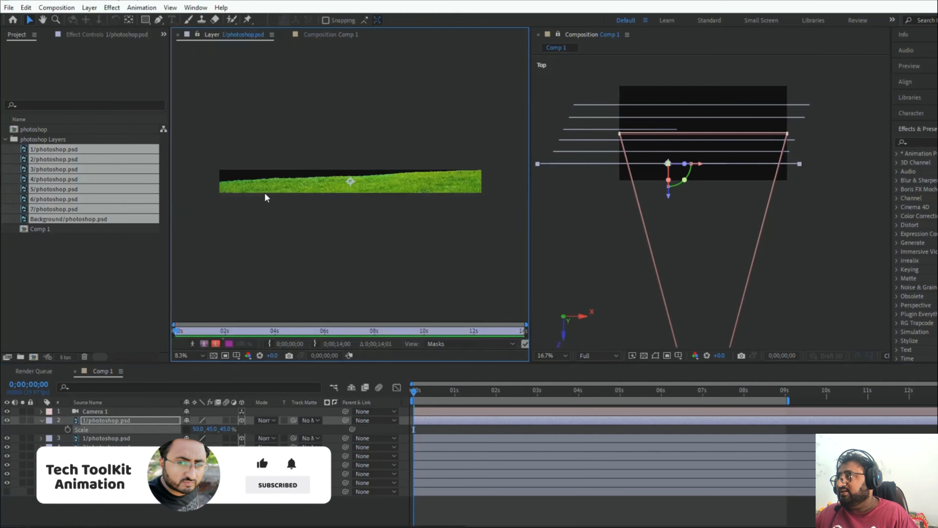
{"action": "left_click", "coordinate": [159, 20]}
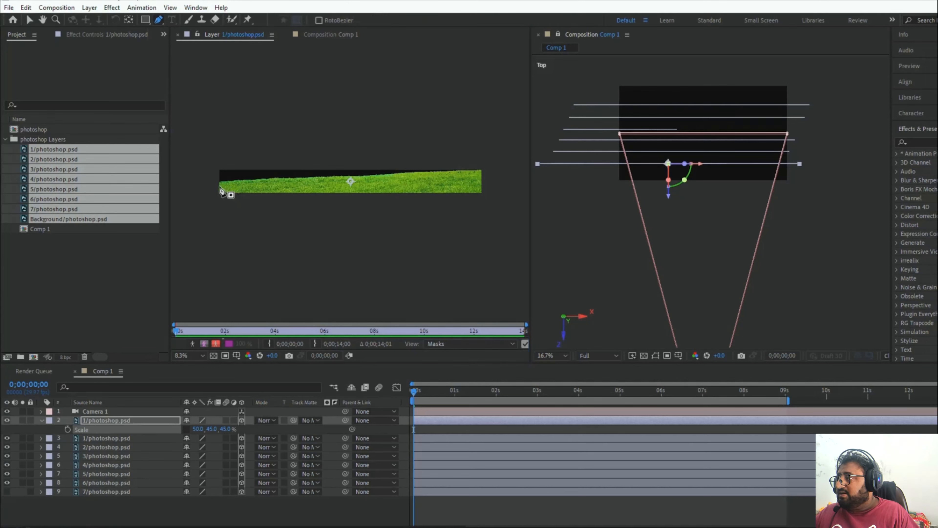
{"action": "left_click", "coordinate": [220, 185]}
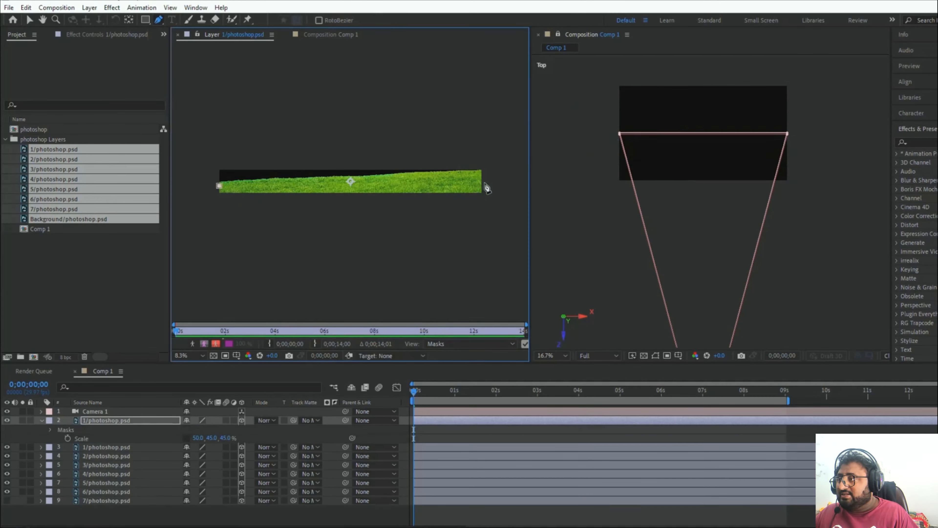
{"action": "left_click", "coordinate": [221, 188]}
Set the grass copy's Mask Feather to 150 pixels, collapse its properties and return to the Comp 1 view.
{"action": "key", "text": "f"}
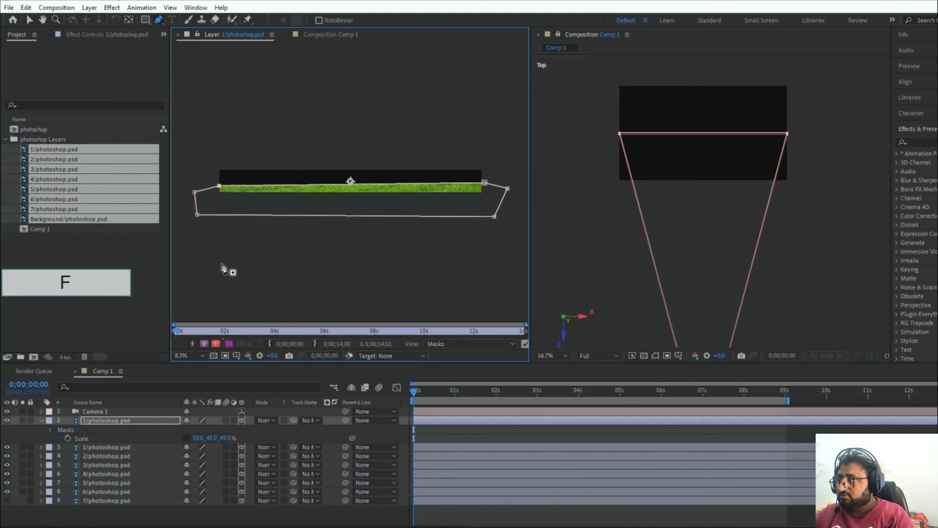
{"action": "left_click", "coordinate": [196, 438]}
{"action": "type", "text": "15"}
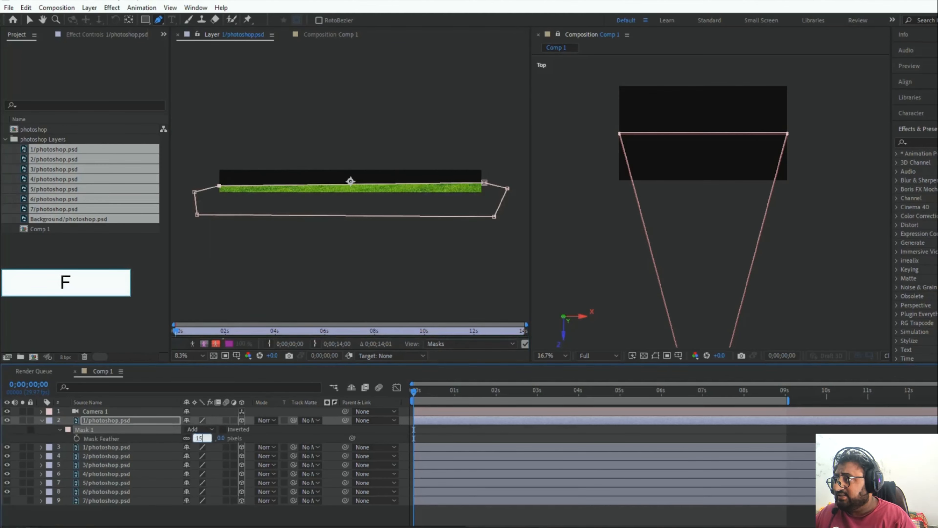
{"action": "type", "text": "0"}
{"action": "key", "text": "Return"}
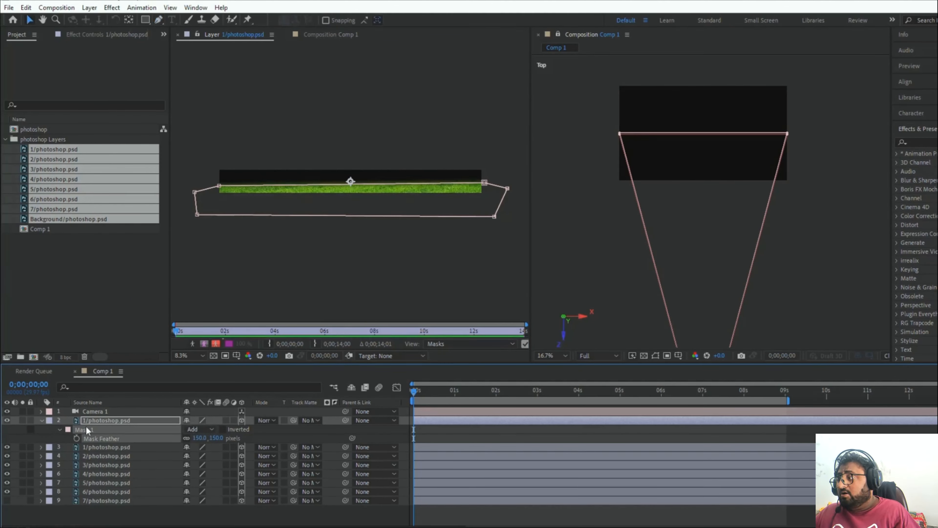
{"action": "left_click", "coordinate": [41, 420]}
{"action": "left_click", "coordinate": [321, 35]}
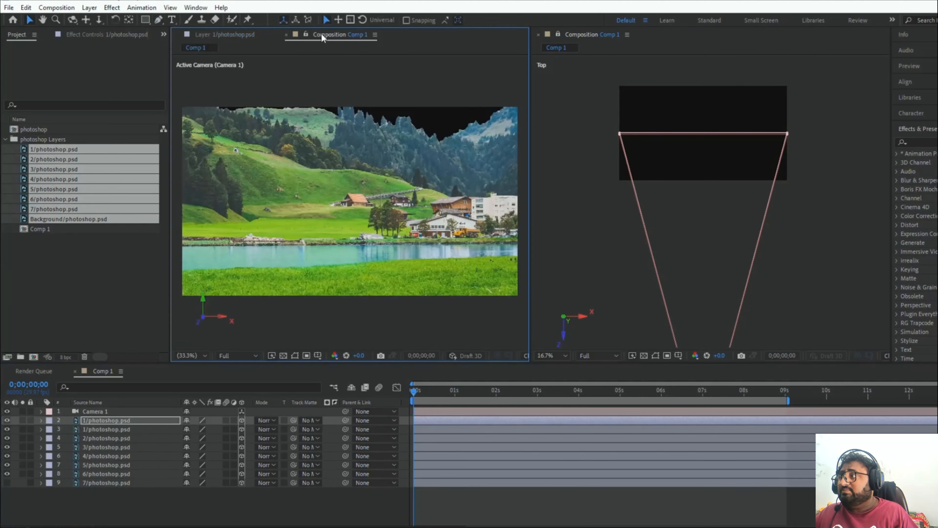
At 0 seconds, move the upper 1/photoshop.psd copy nearer the camera, to about X 325 and Z -426.
{"action": "key", "text": "p"}
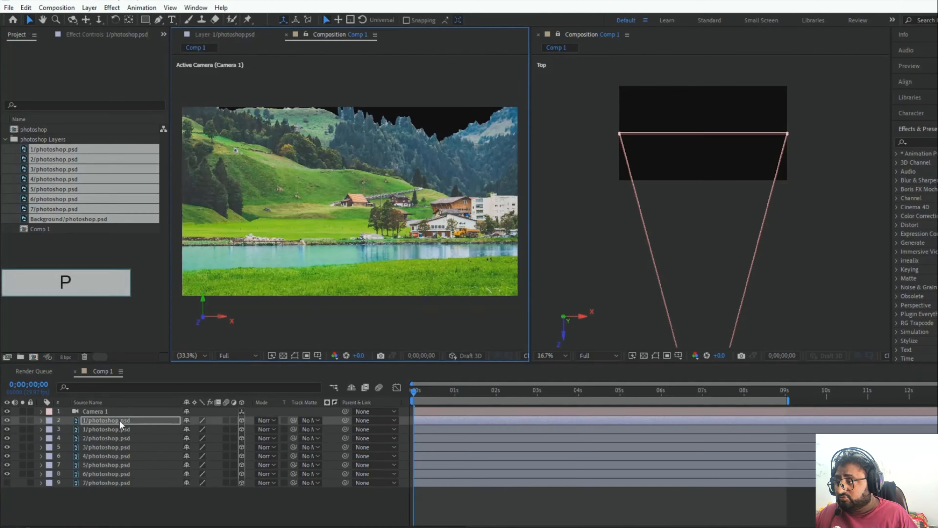
{"action": "left_click", "coordinate": [133, 421]}
{"action": "key", "text": "p"}
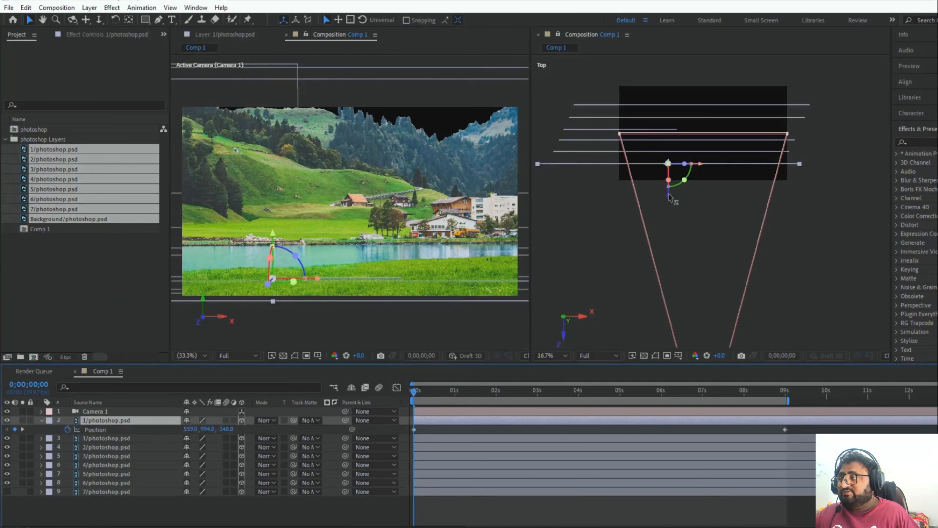
{"action": "mouse_move", "coordinate": [668, 194]}
{"action": "left_mouse_down"}
{"action": "mouse_move", "coordinate": [687, 178]}
{"action": "mouse_move", "coordinate": [678, 180]}
{"action": "left_mouse_up"}
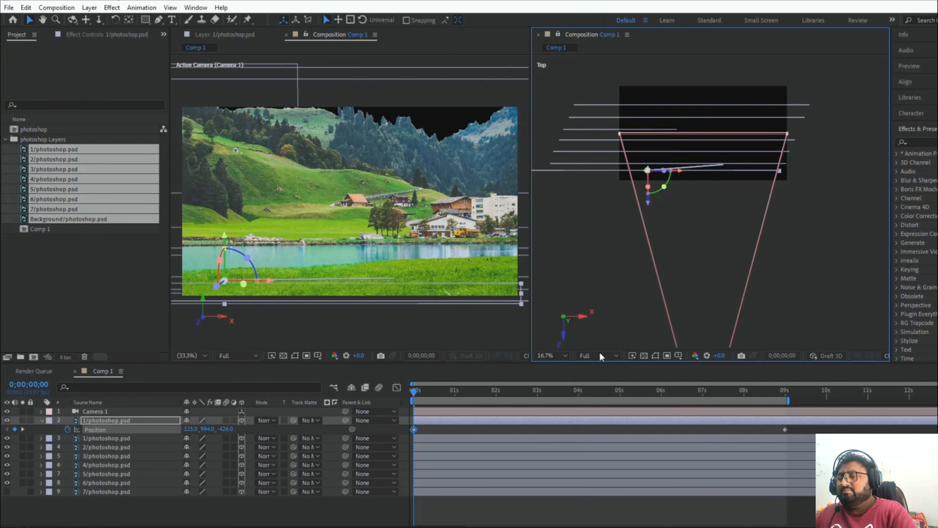
At the 9-second Position keyframe, move the upper 1/photoshop.psd copy to about X 1596 and Z -414.
{"action": "left_click", "coordinate": [23, 429]}
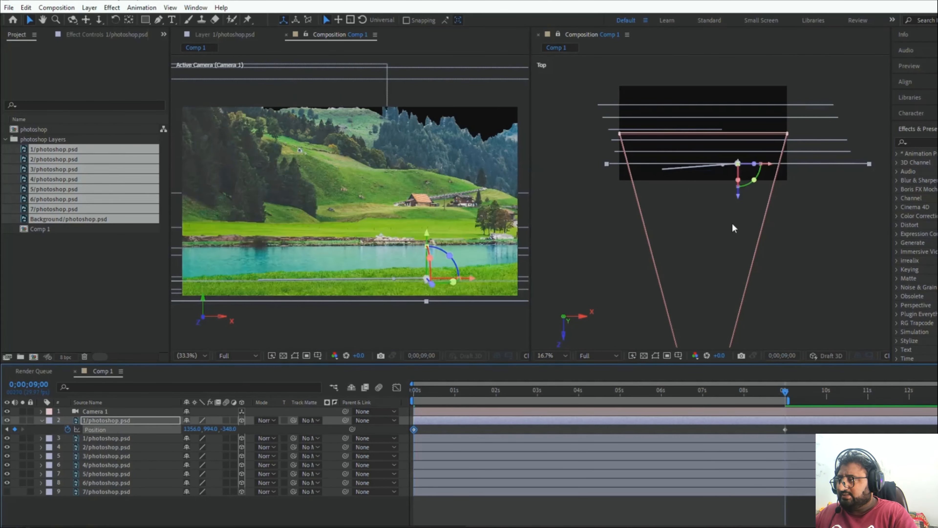
{"action": "left_click_drag", "start_coordinate": [738, 199], "coordinate": [738, 206]}
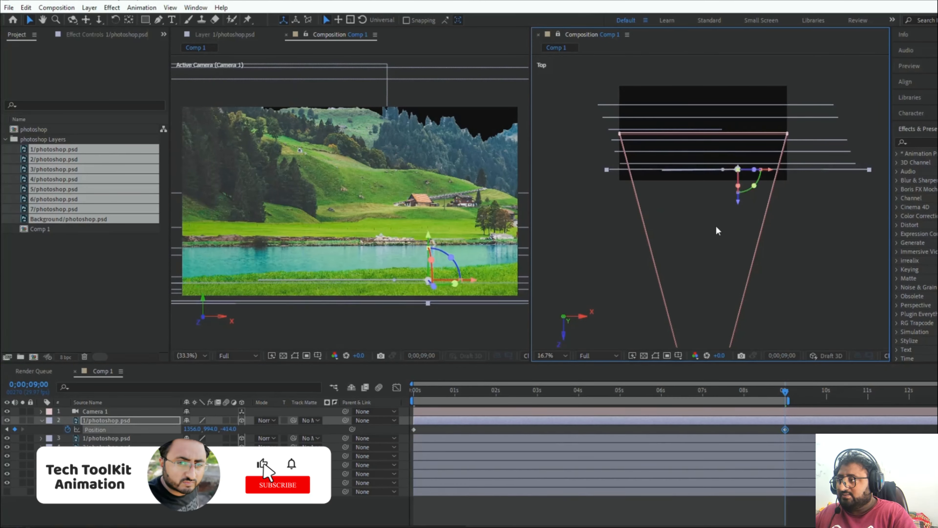
{"action": "left_click_drag", "start_coordinate": [773, 173], "coordinate": [795, 171]}
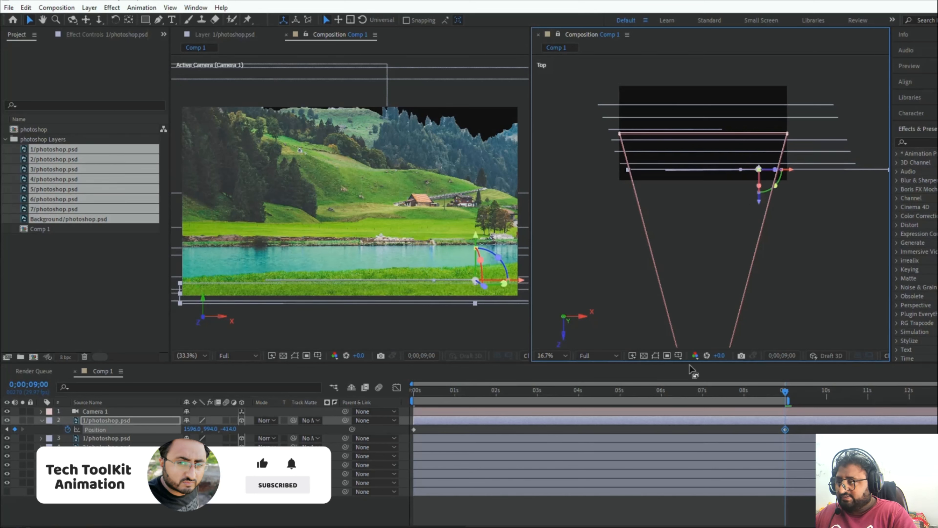
Preview the animation from the start, scrub through the parallax movement and return to 0 seconds.
{"action": "left_click_drag", "start_coordinate": [785, 394], "coordinate": [400, 412]}
{"action": "left_click", "coordinate": [399, 412]}
{"action": "key", "text": "space"}
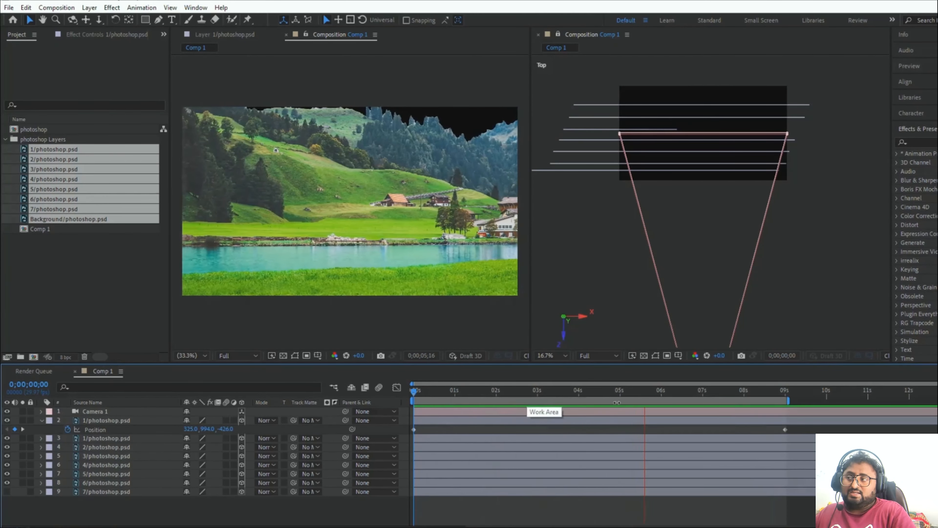
{"action": "key", "text": "space"}
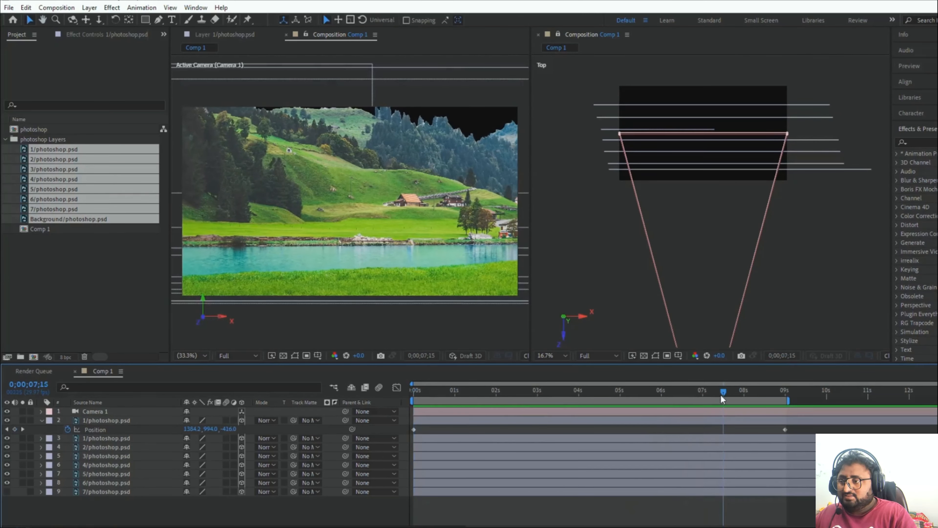
{"action": "left_click_drag", "start_coordinate": [722, 394], "coordinate": [475, 411]}
{"action": "left_click", "coordinate": [300, 224]}
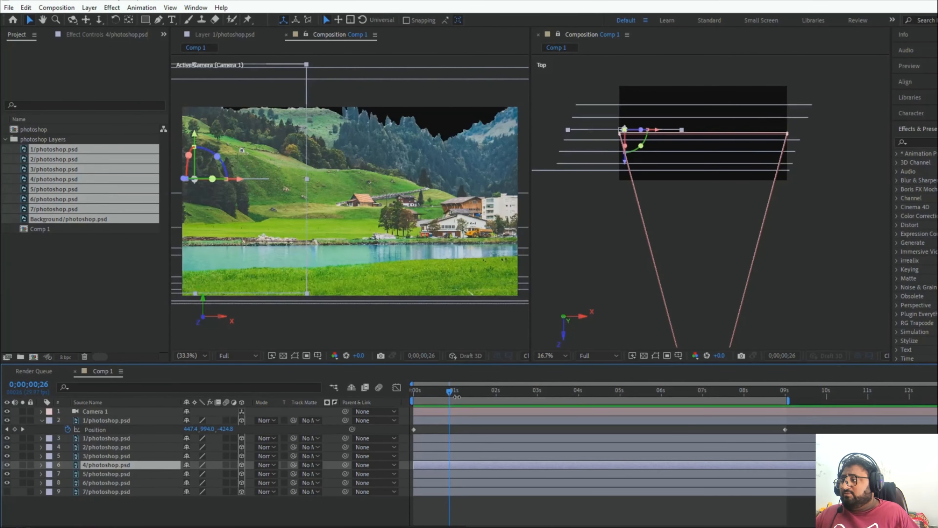
{"action": "left_click_drag", "start_coordinate": [452, 394], "coordinate": [694, 395]}
{"action": "key", "text": "Home"}
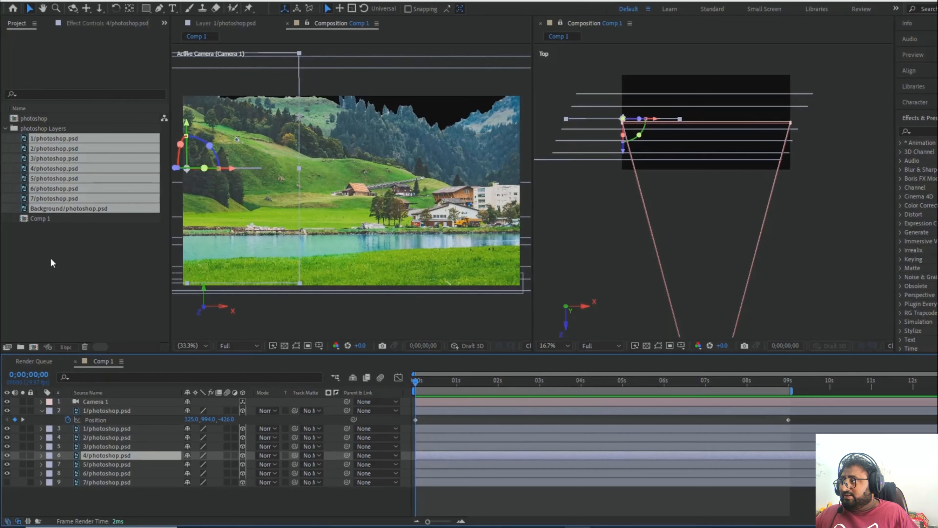
Import sun2.png as footage and place it in Comp 1 as the bottom layer, below 7/photoshop.psd.
{"action": "right_click", "coordinate": [51, 262]}
{"action": "mouse_move", "coordinate": [79, 311]}
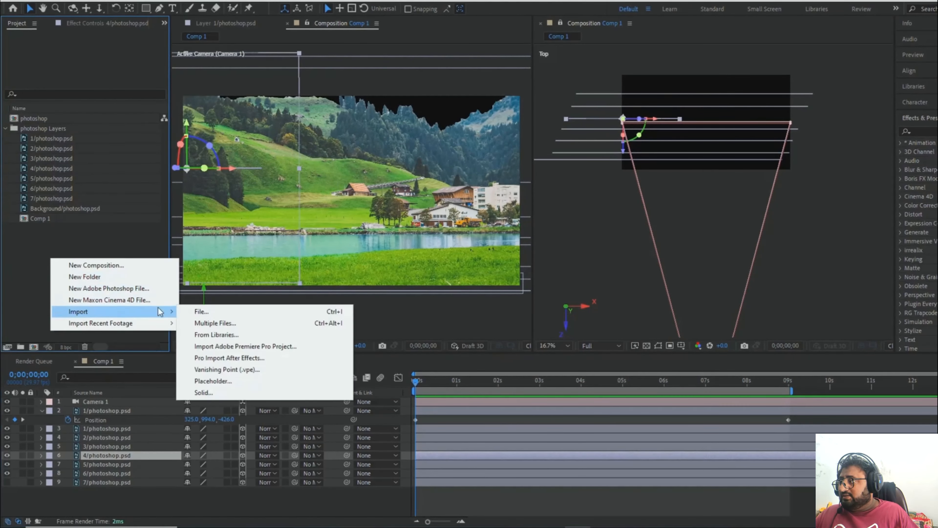
{"action": "left_click", "coordinate": [202, 312]}
{"action": "left_click", "coordinate": [413, 127]}
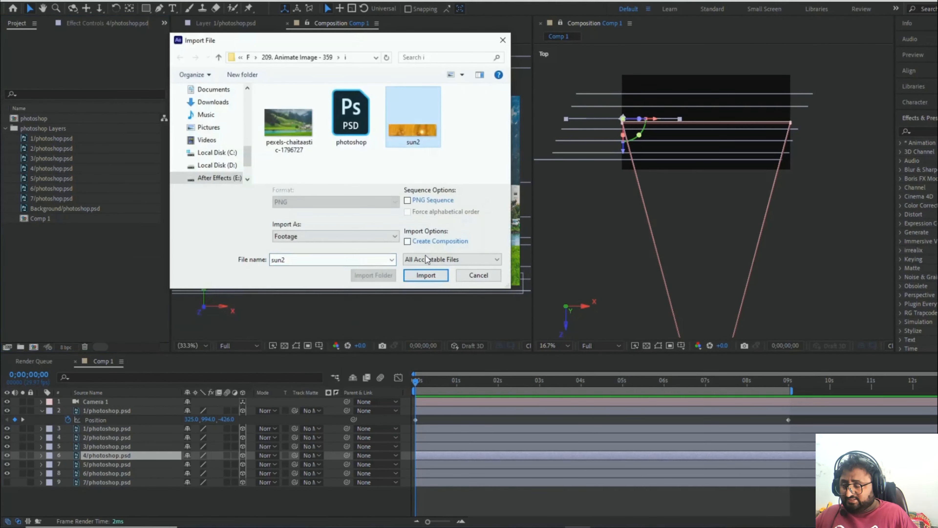
{"action": "left_click", "coordinate": [426, 275]}
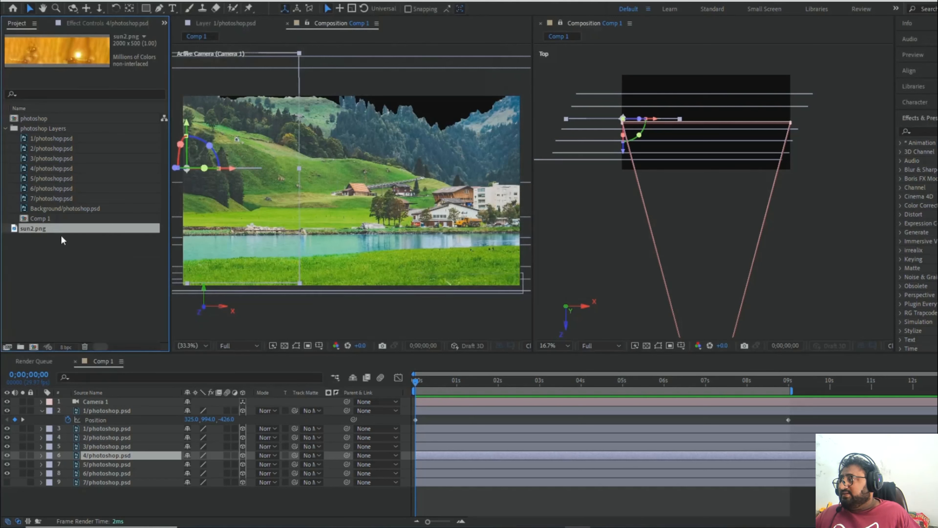
{"action": "left_click_drag", "start_coordinate": [60, 233], "coordinate": [96, 491]}
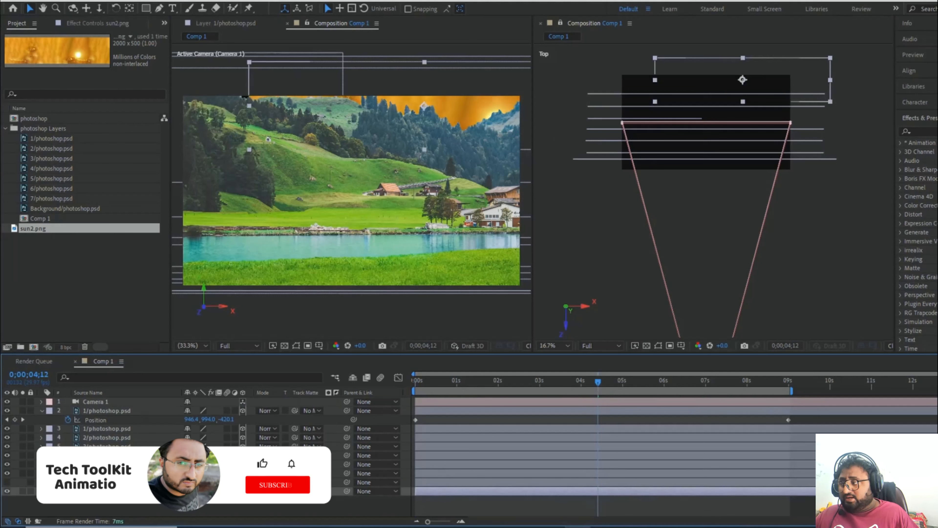
Pre-compose the sun2.png layer as sun2.png Comp 1, moving all attributes into the new composition.
{"action": "right_click", "coordinate": [141, 491]}
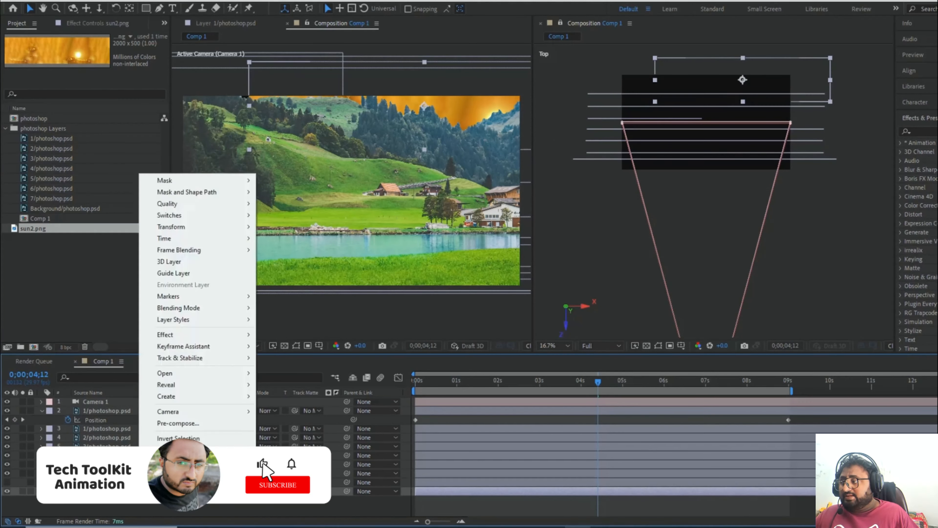
{"action": "left_click", "coordinate": [183, 425]}
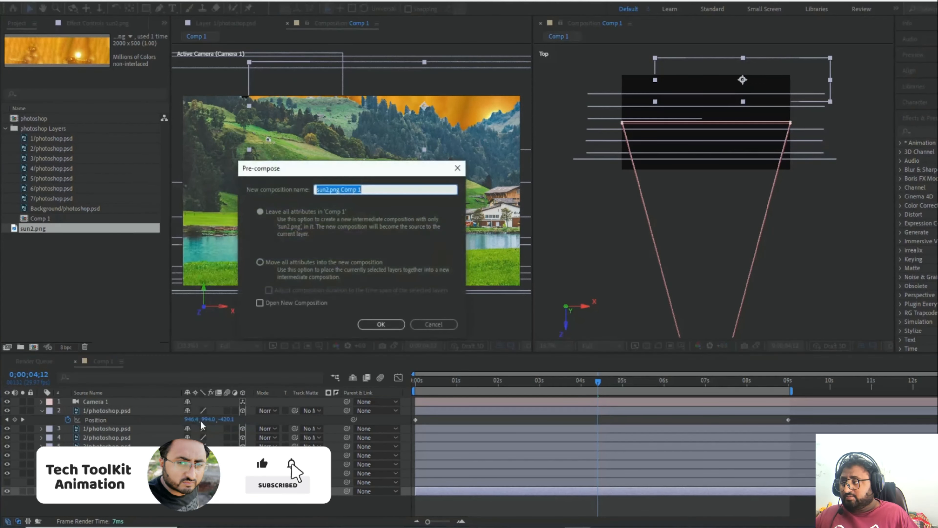
{"action": "left_click", "coordinate": [260, 262]}
{"action": "left_click", "coordinate": [380, 324]}
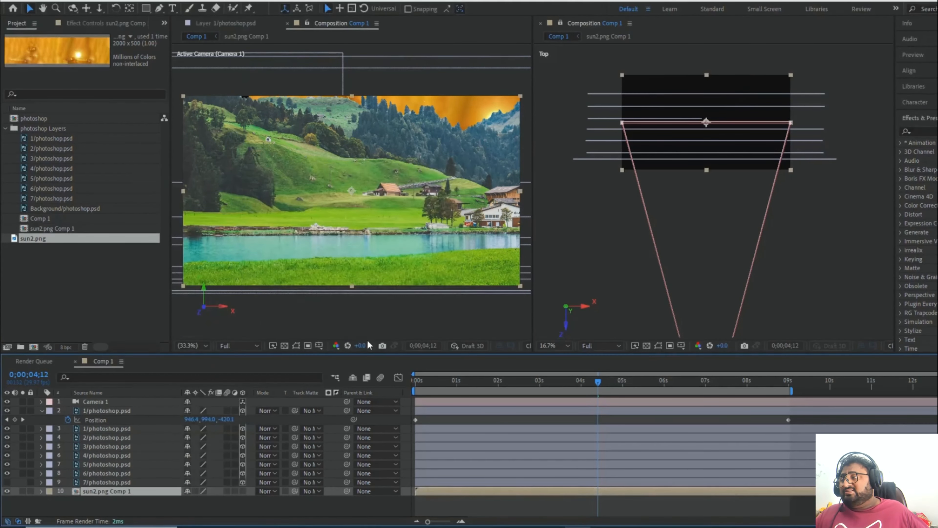
Make the sun2.png Comp 1 layer 3D, push it back behind all landscape layers and shift it slightly right along X.
{"action": "left_click", "coordinate": [243, 491]}
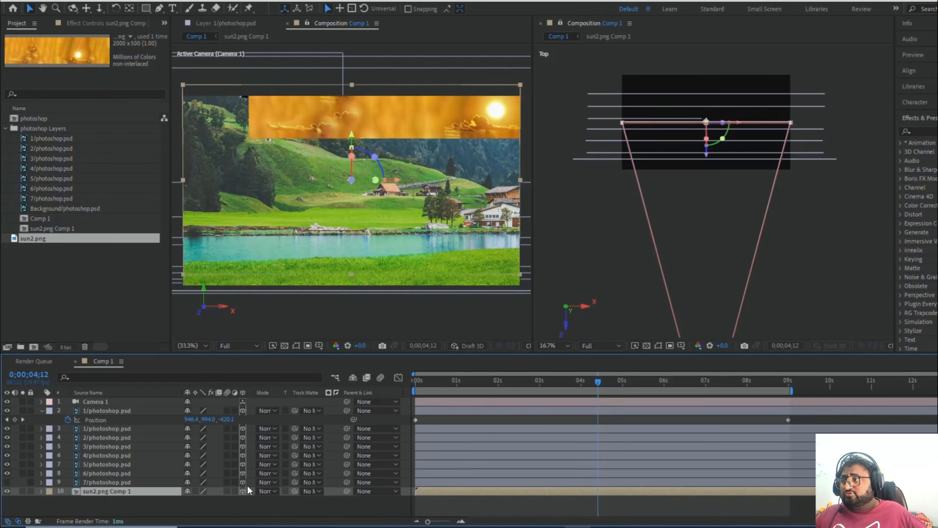
{"action": "left_click_drag", "start_coordinate": [706, 158], "coordinate": [705, 102]}
{"action": "left_click_drag", "start_coordinate": [398, 184], "coordinate": [424, 179]}
Open sun2.png Comp 1, align the sky image with the frame's upper edge and set the composition size to 3000 × 500 px.
{"action": "double_click", "coordinate": [107, 491]}
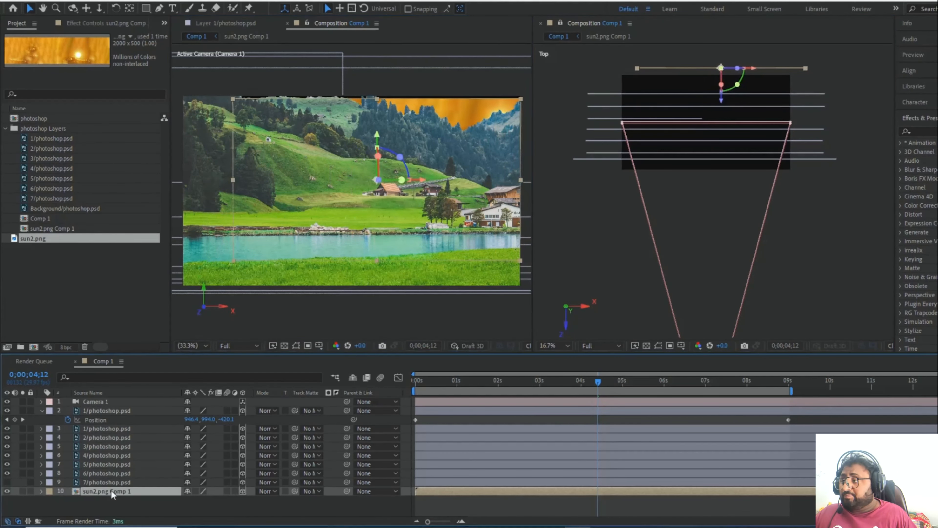
{"action": "left_click_drag", "start_coordinate": [414, 130], "coordinate": [336, 163]}
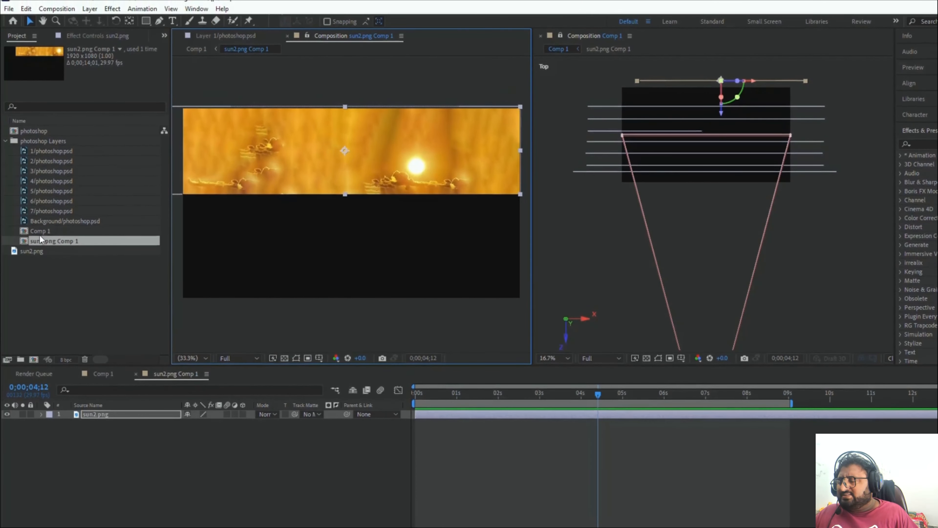
{"action": "left_click", "coordinate": [59, 9]}
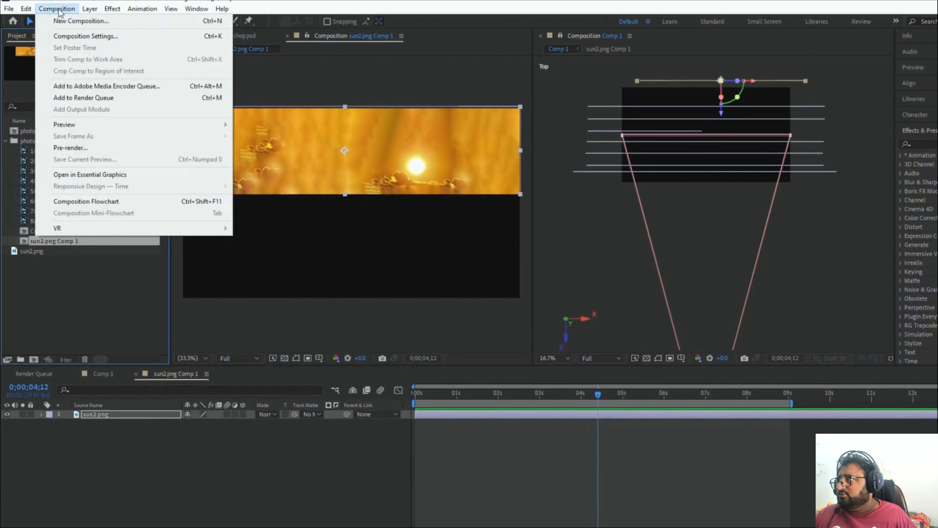
{"action": "left_click", "coordinate": [75, 37]}
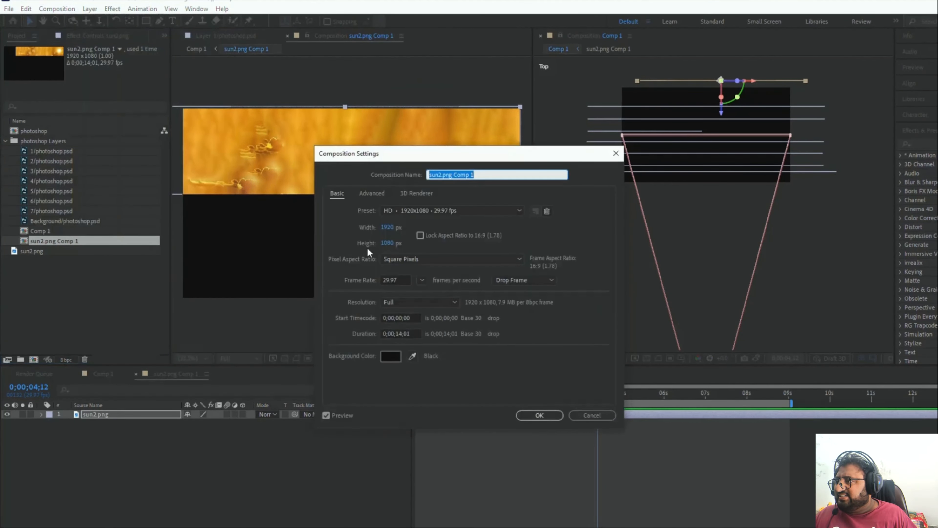
{"action": "left_click", "coordinate": [387, 227]}
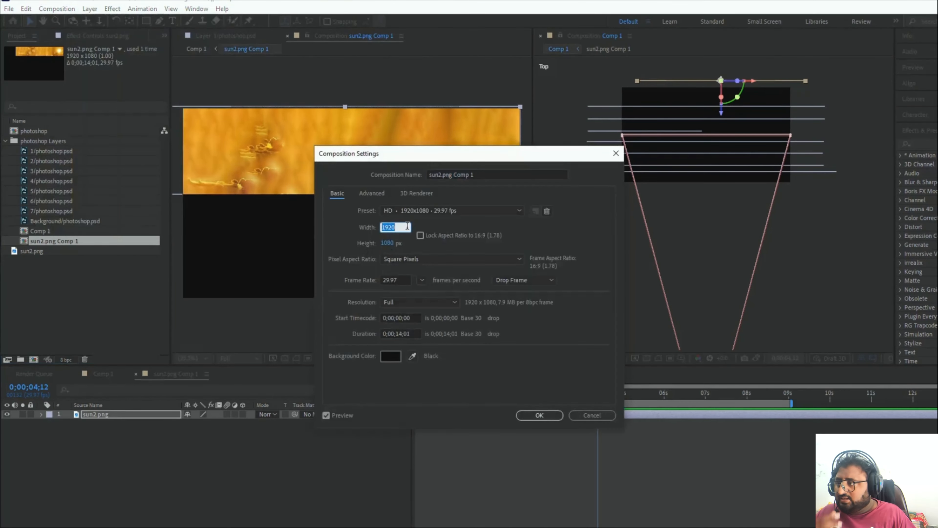
{"action": "type", "text": "3000"}
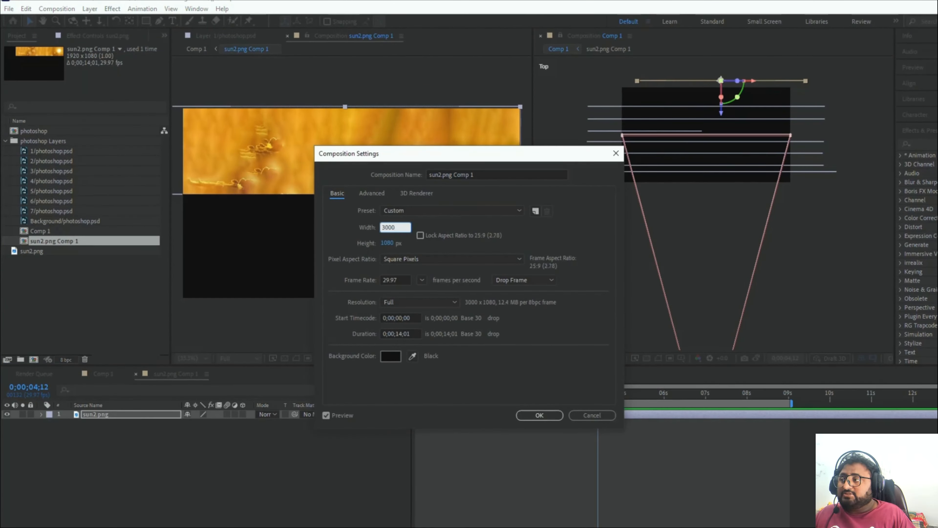
{"action": "left_click", "coordinate": [387, 243]}
{"action": "type", "text": "500"}
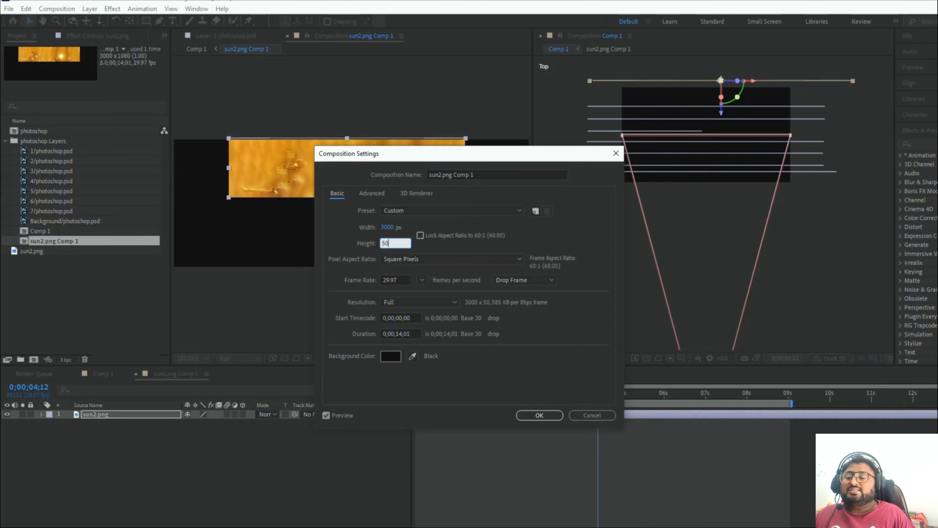
{"action": "key", "text": "Return"}
Align the sky image with the composition's right end, duplicate it and move the lower copy to fill the empty left end.
{"action": "left_click_drag", "start_coordinate": [380, 187], "coordinate": [445, 221]}
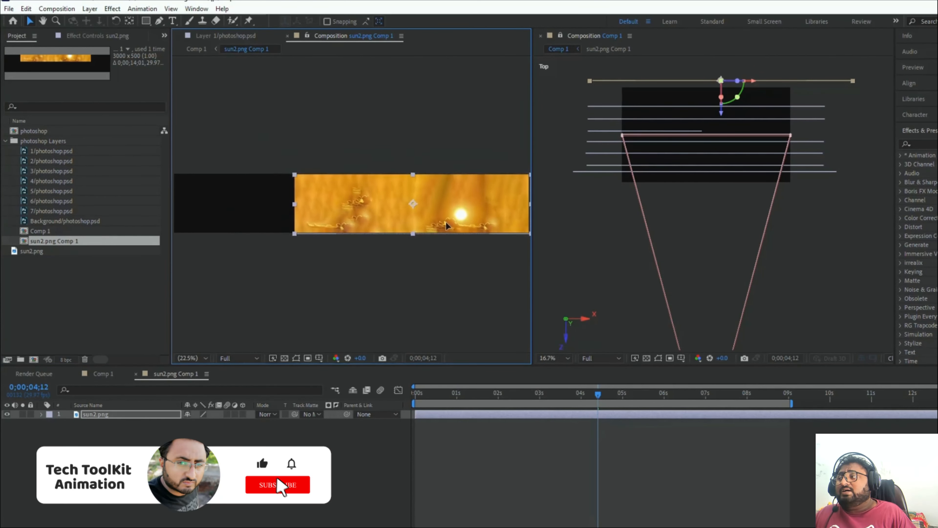
{"action": "key", "text": "ctrl+d"}
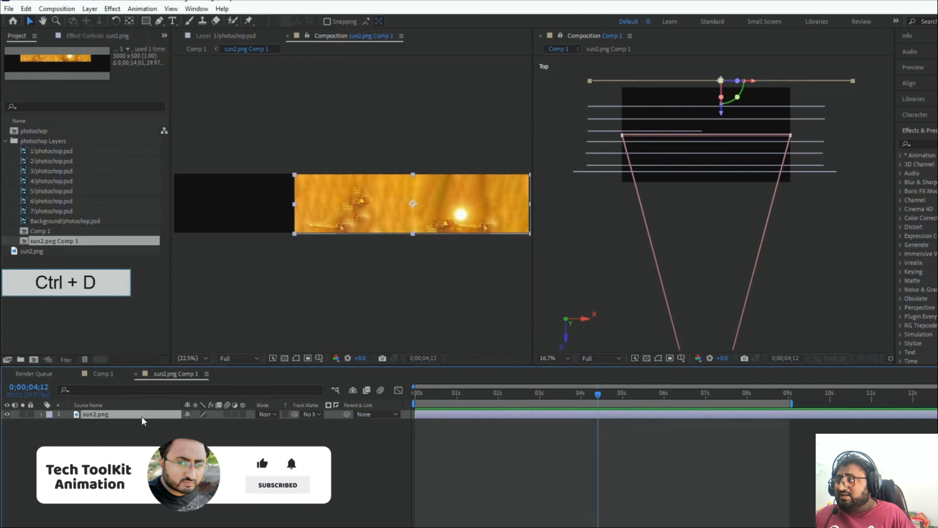
{"action": "left_click", "coordinate": [130, 424]}
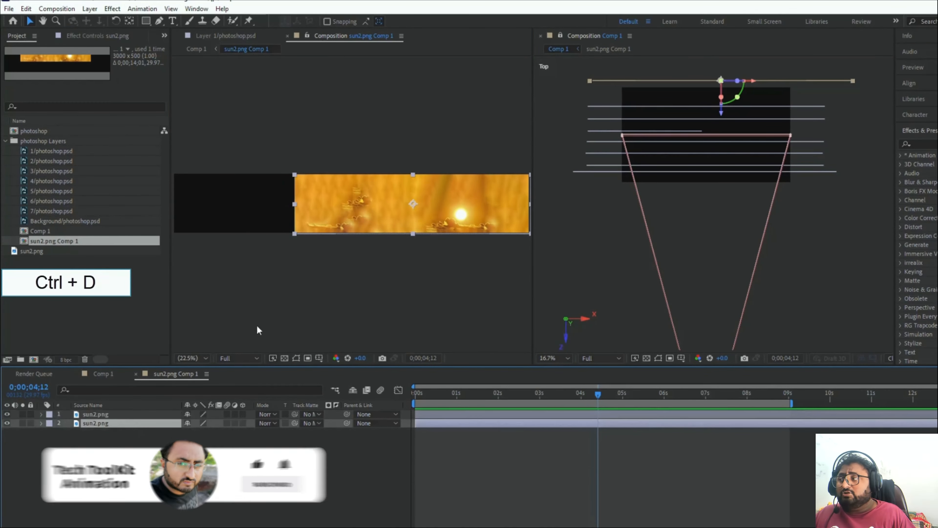
{"action": "left_click_drag", "start_coordinate": [355, 211], "coordinate": [230, 209]}
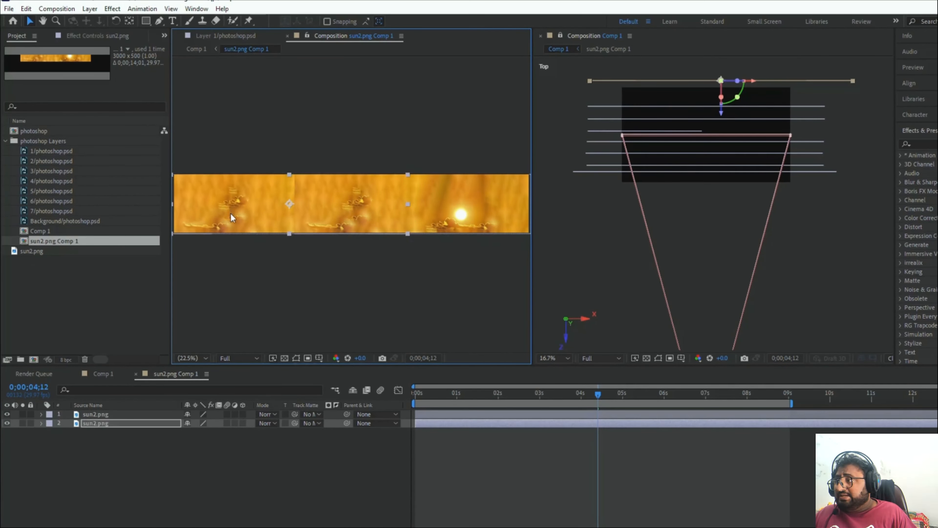
Draw a closed four-point Pen mask on the upper sun2.png layer, across the seam between the two sky images.
{"action": "left_click", "coordinate": [123, 414]}
{"action": "key", "text": "g"}
{"action": "left_click", "coordinate": [324, 153]}
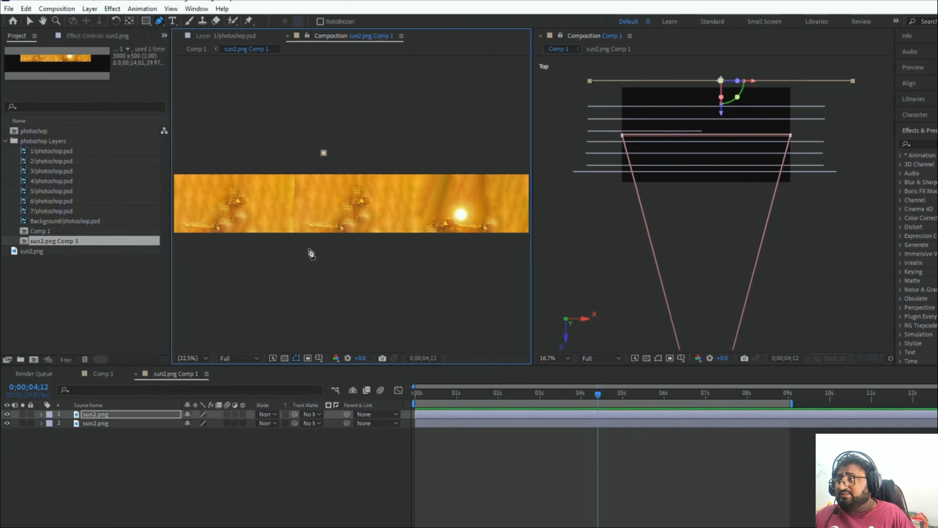
{"action": "left_click", "coordinate": [263, 137]}
{"action": "left_click", "coordinate": [324, 153]}
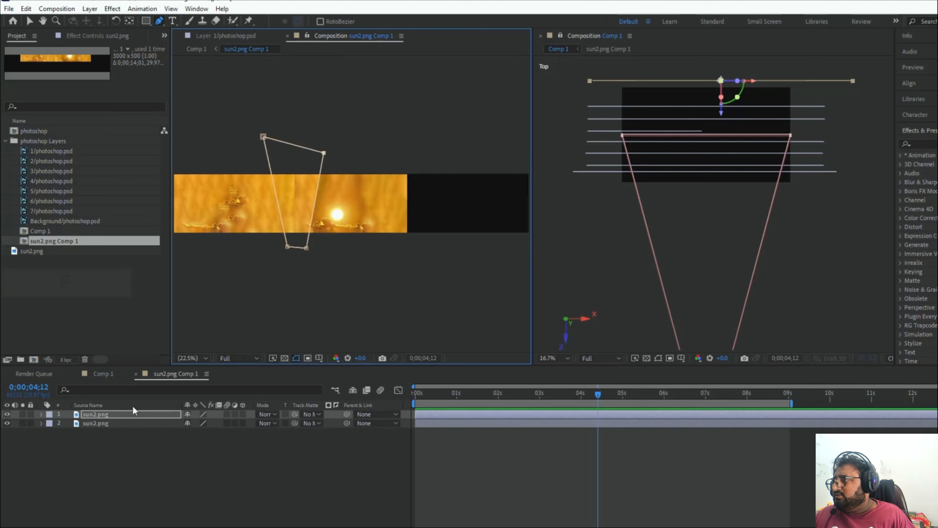
Invert the upper sun2.png layer's mask and set its feather to 70 pixels to blend the seam.
{"action": "left_click", "coordinate": [116, 413]}
{"action": "key", "text": "m"}
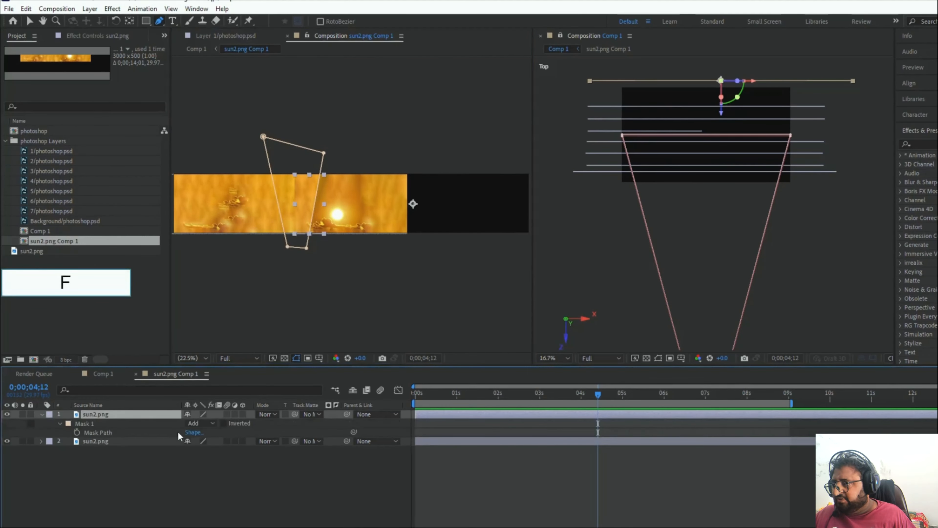
{"action": "left_click", "coordinate": [223, 423]}
{"action": "key", "text": "f"}
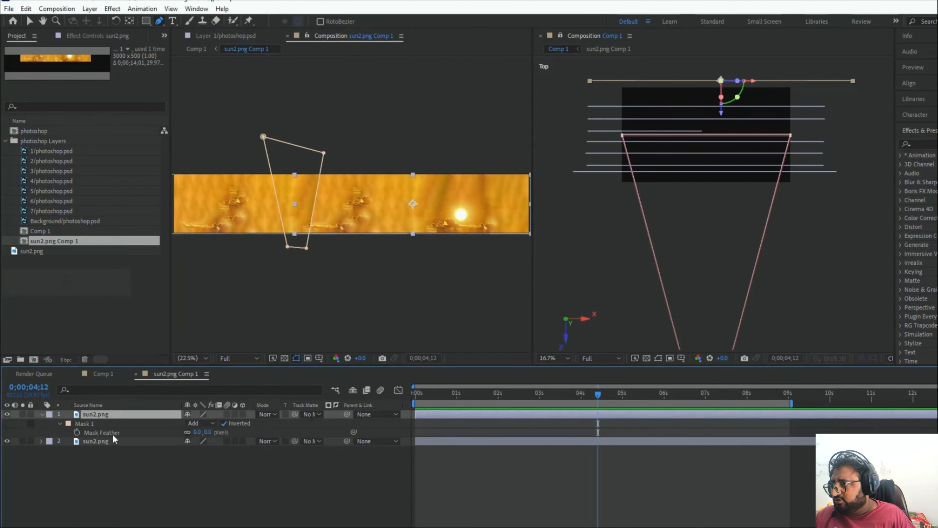
{"action": "left_click_drag", "start_coordinate": [199, 436], "coordinate": [221, 432]}
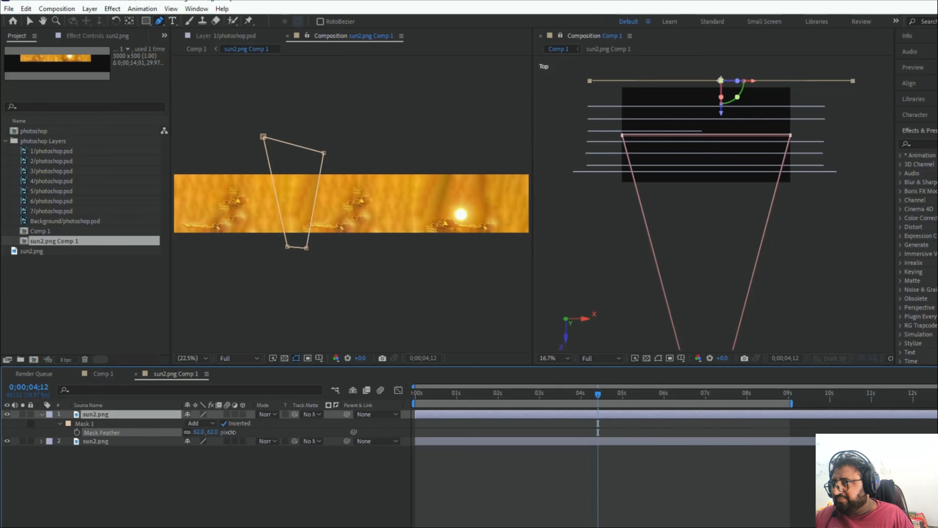
{"action": "left_click_drag", "start_coordinate": [232, 432], "coordinate": [236, 432]}
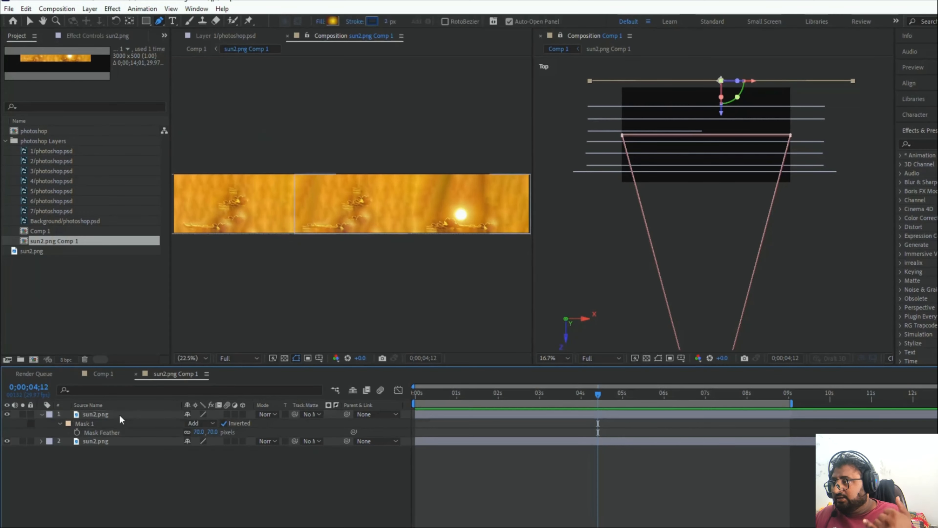
{"action": "left_click", "coordinate": [41, 414]}
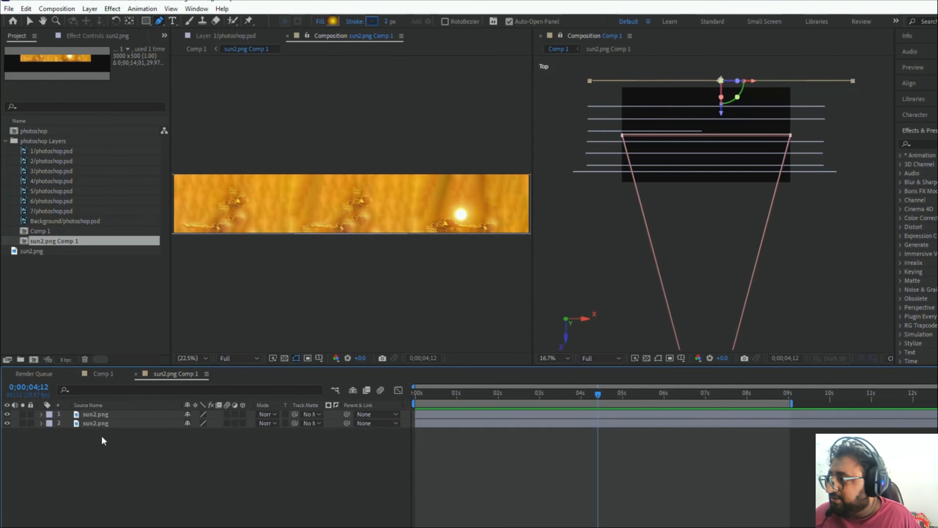
Add an adjustment layer above both sun2.png layers and apply the Tint effect to it.
{"action": "right_click", "coordinate": [119, 440]}
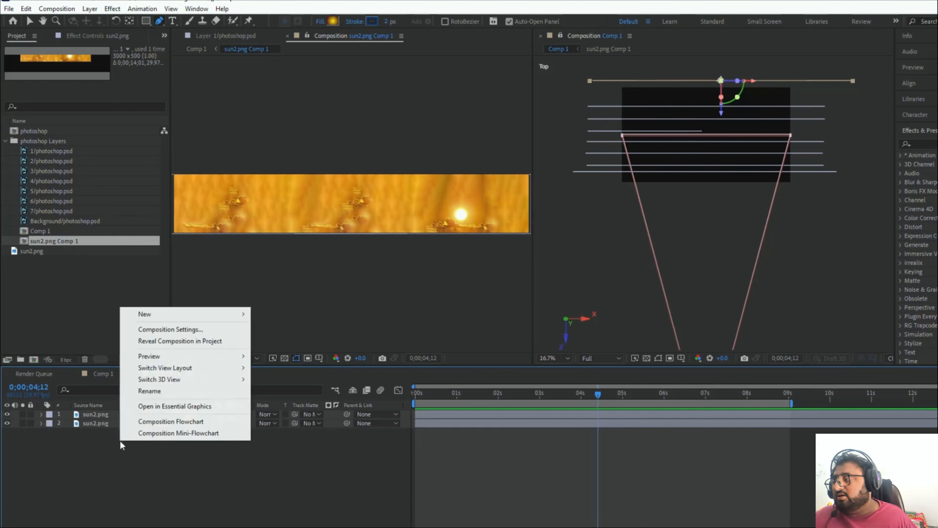
{"action": "mouse_move", "coordinate": [150, 317]}
{"action": "left_click", "coordinate": [290, 398]}
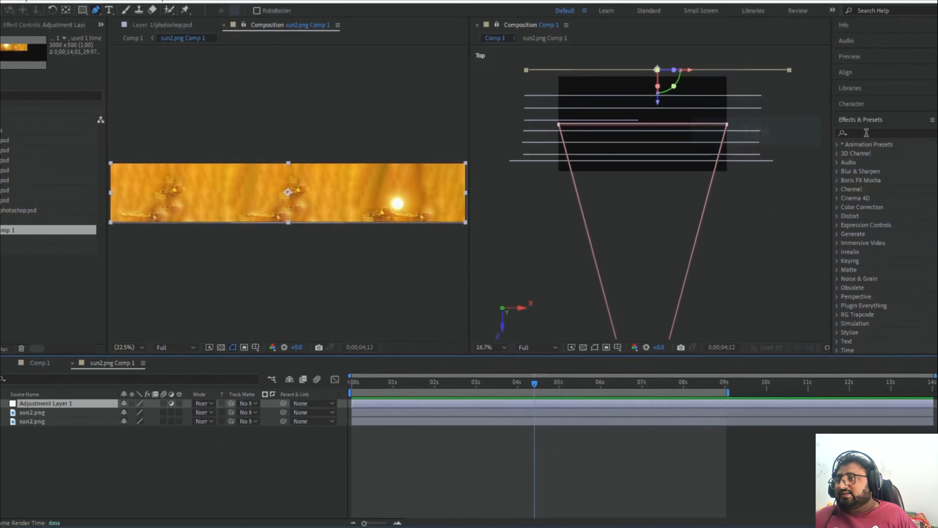
{"action": "left_click", "coordinate": [932, 144]}
{"action": "type", "text": "tint"}
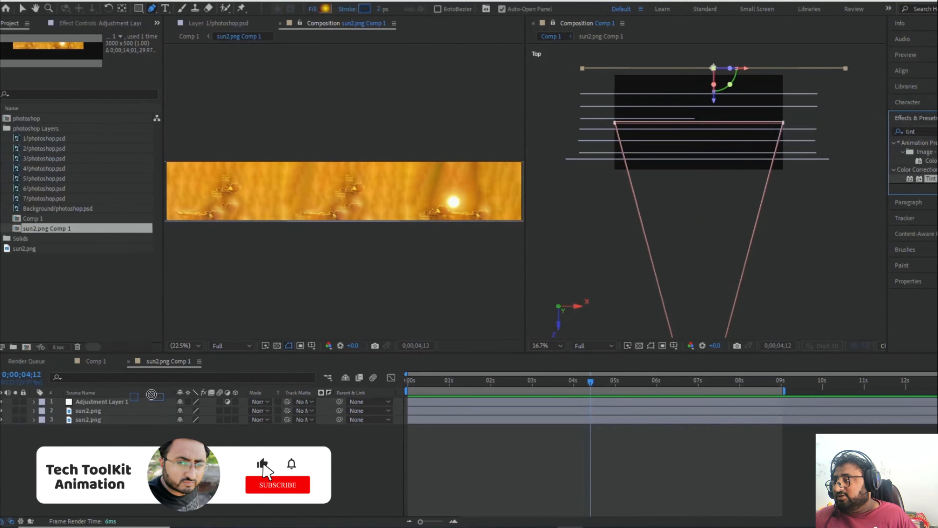
{"action": "left_click_drag", "start_coordinate": [152, 402], "coordinate": [153, 401]}
Draw a large circular mask centred on the sun on the adjustment layer, invert it and feather it 416 pixels.
{"action": "left_click", "coordinate": [145, 10]}
{"action": "left_click_drag", "start_coordinate": [145, 10], "coordinate": [184, 34]}
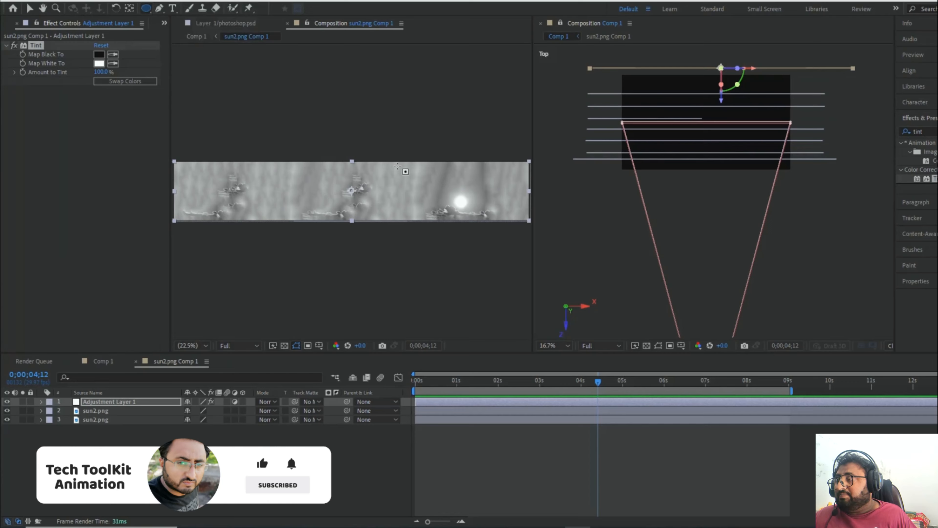
{"action": "left_click_drag", "start_coordinate": [459, 202], "coordinate": [532, 278]}
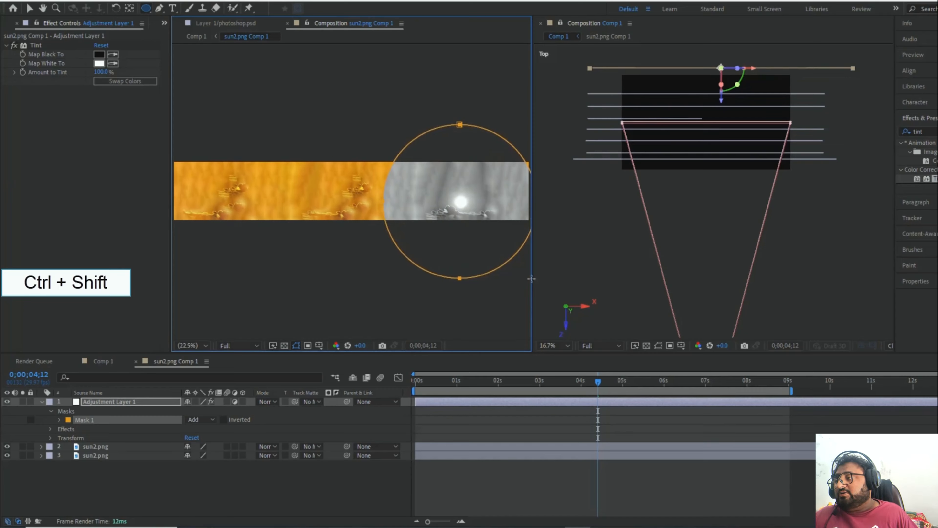
{"action": "key", "text": "f"}
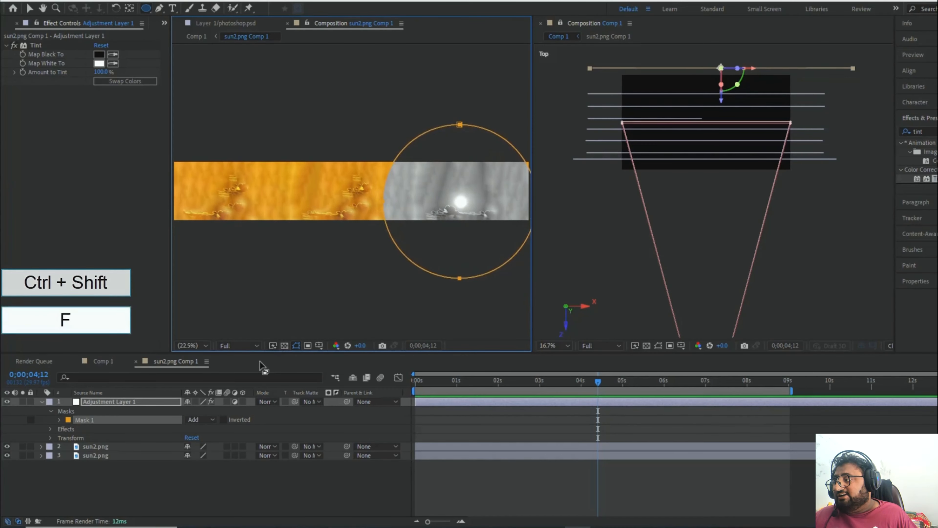
{"action": "left_click_drag", "start_coordinate": [208, 420], "coordinate": [414, 423]}
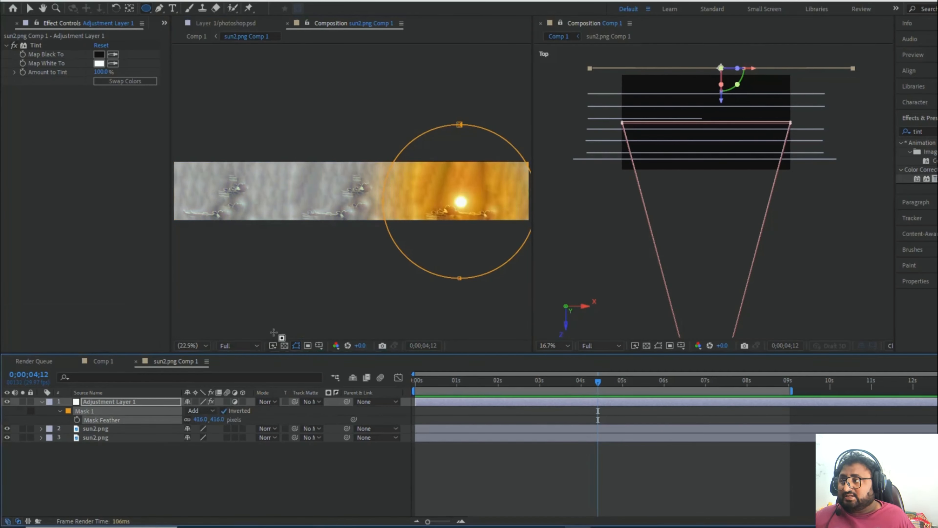
{"action": "key", "text": "v"}
Set the adjustment layer's Amount to Tint to 79% and return to Comp 1.
{"action": "left_click", "coordinate": [109, 402]}
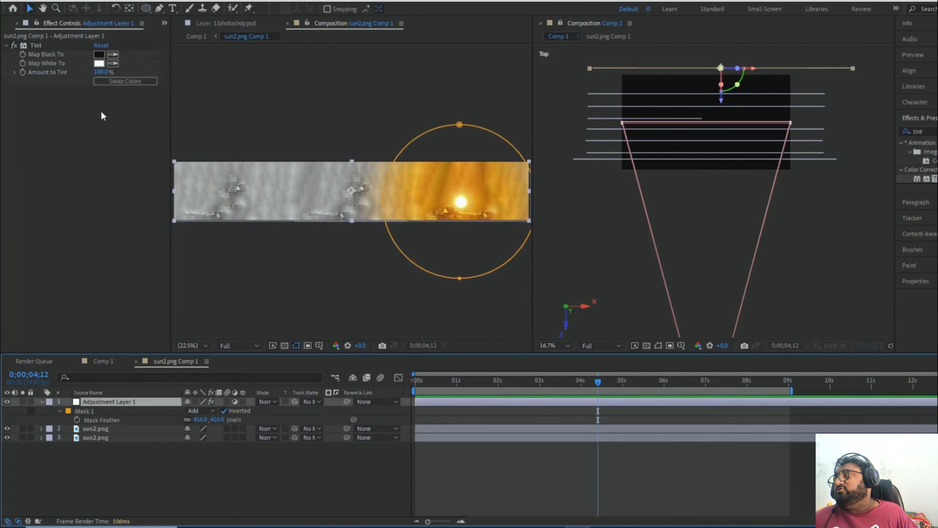
{"action": "left_click_drag", "start_coordinate": [100, 73], "coordinate": [92, 72]}
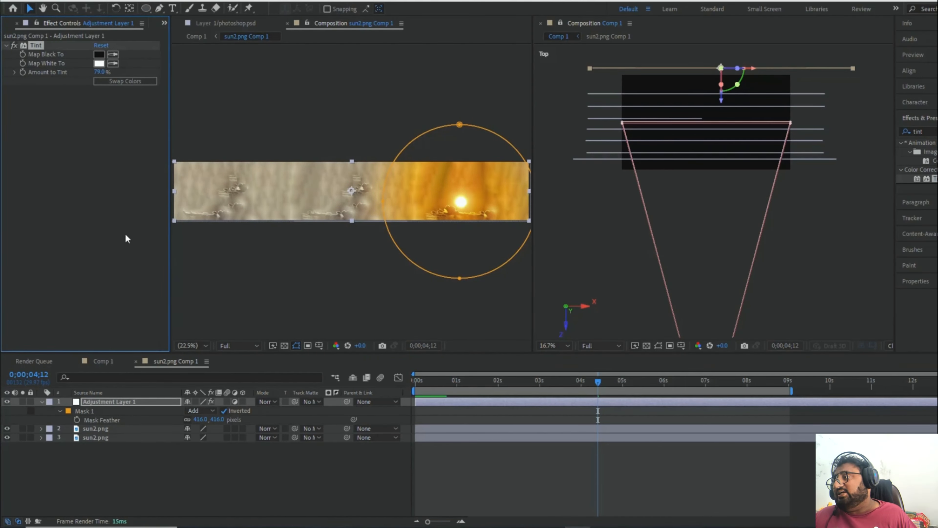
{"action": "left_click", "coordinate": [104, 362]}
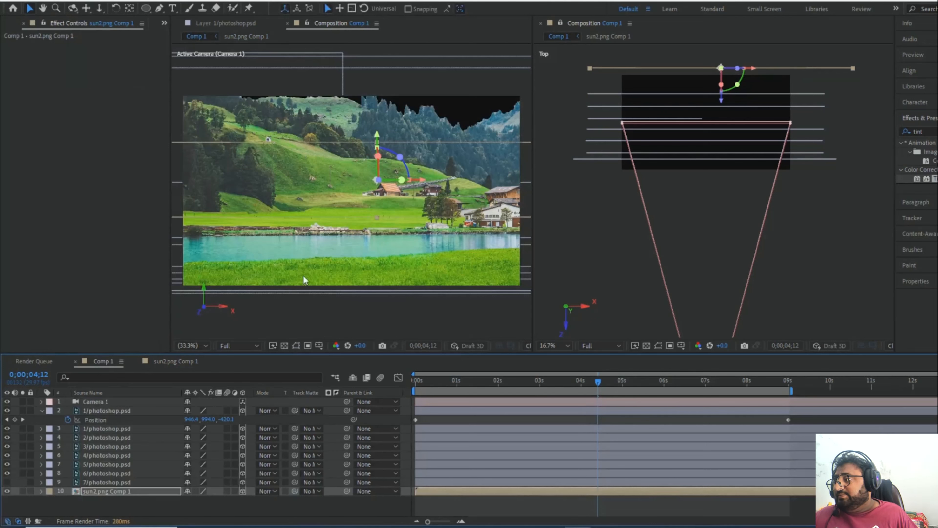
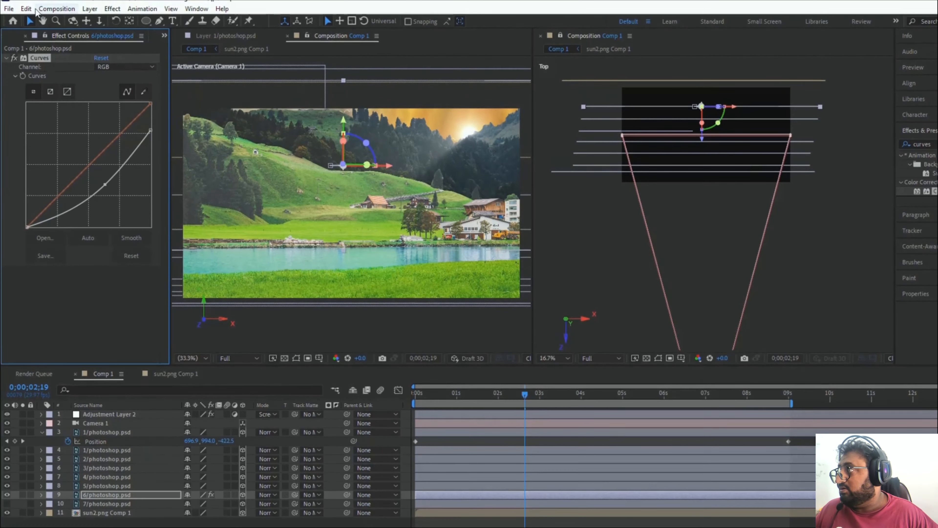
Copy the Curves effect from 6/photoshop.psd and paste it onto layers 5/ through 1/photoshop.psd, including the foreground copy.
{"action": "left_click", "coordinate": [28, 9]}
{"action": "left_click", "coordinate": [48, 73]}
{"action": "key", "text": "ctrl+v"}
{"action": "left_click", "coordinate": [95, 483]}
{"action": "key", "text": "ctrl+v"}
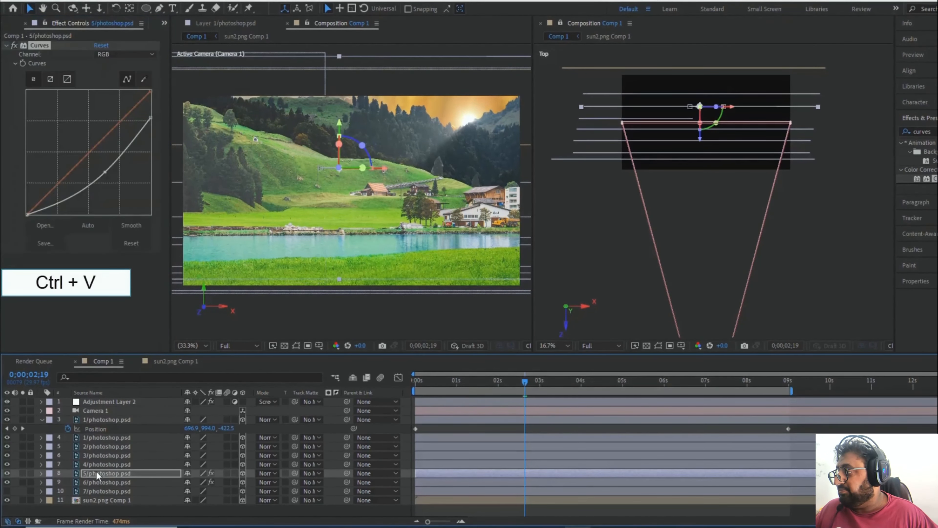
{"action": "left_click", "coordinate": [103, 474]}
{"action": "key", "text": "ctrl+v"}
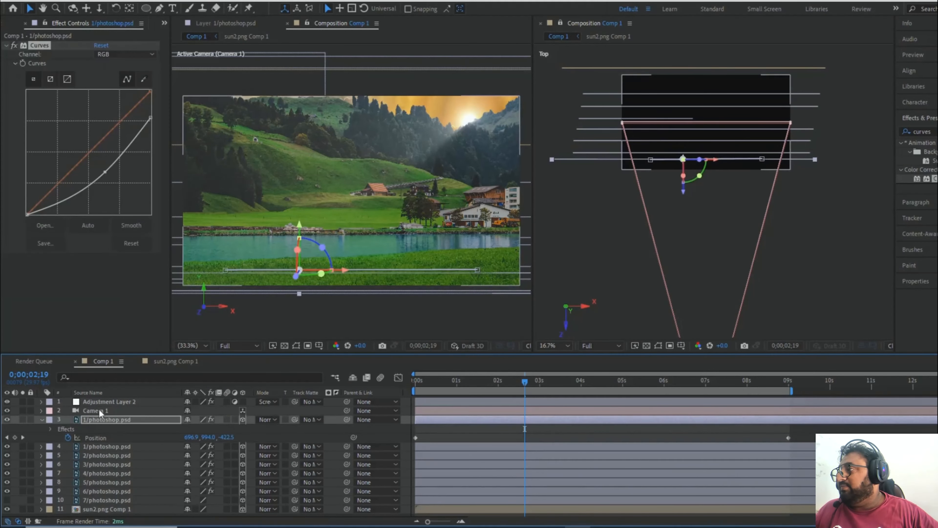
Apply the Lumetri Color effect to Adjustment Layer 2 at the top of Comp 1.
{"action": "left_click", "coordinate": [102, 402]}
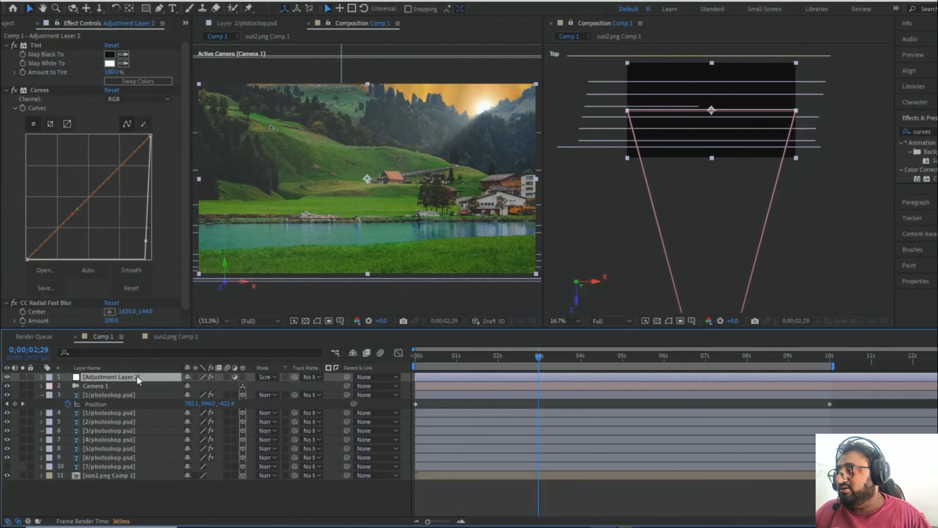
{"action": "left_click", "coordinate": [937, 131]}
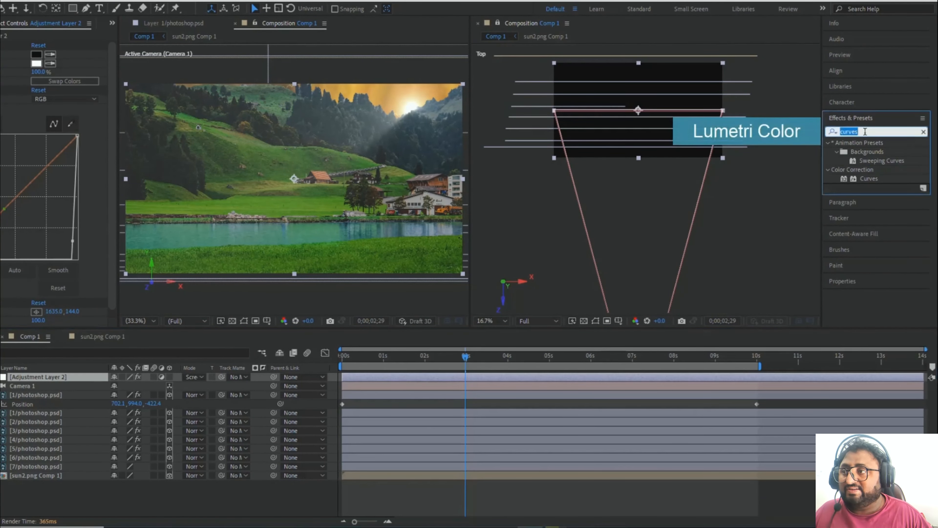
{"action": "type", "text": "Lumetri"}
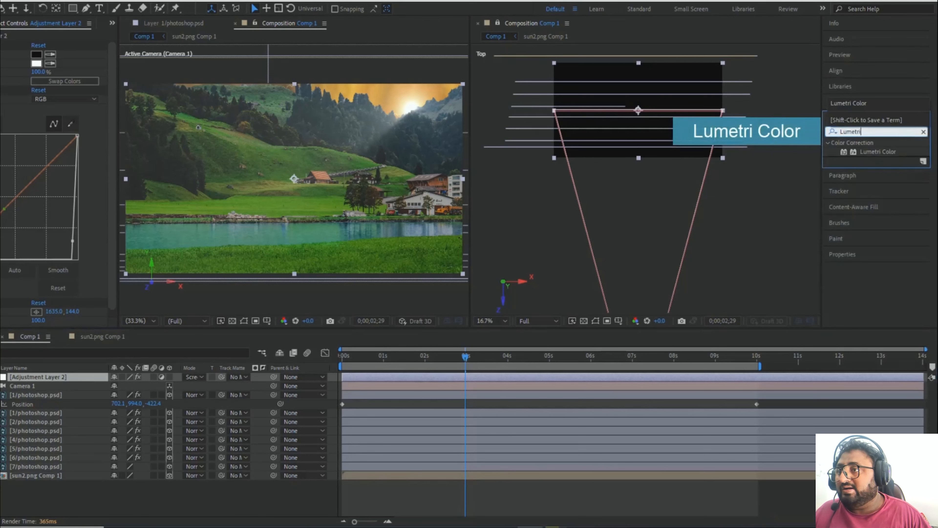
{"action": "left_click", "coordinate": [874, 152]}
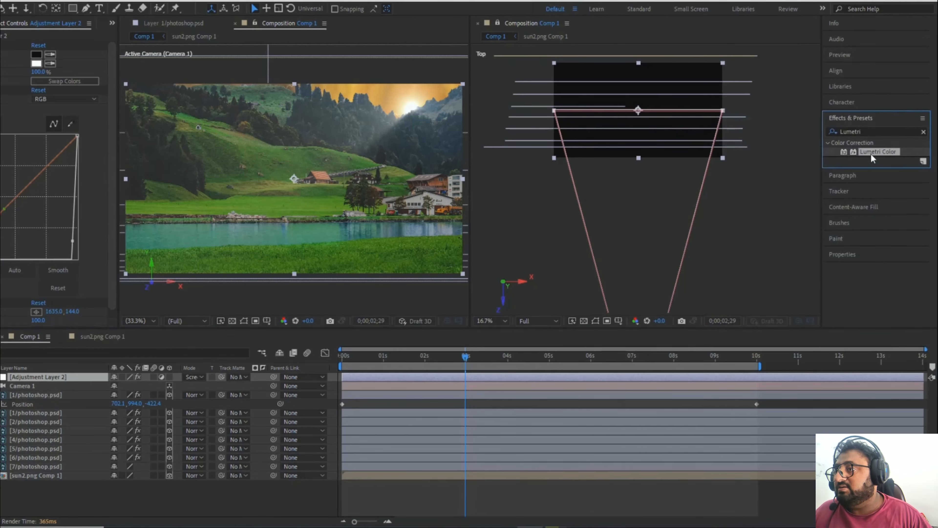
{"action": "left_click_drag", "start_coordinate": [876, 154], "coordinate": [68, 375]}
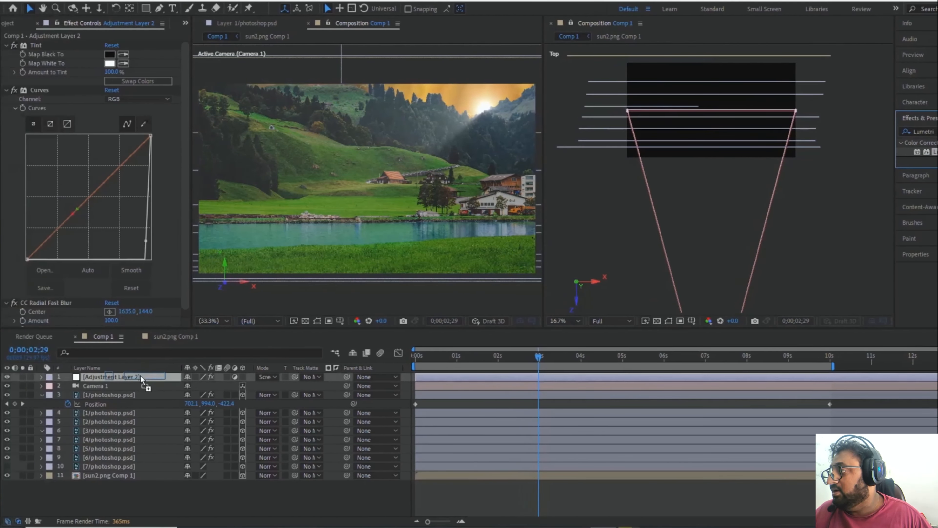
{"action": "left_click_drag", "start_coordinate": [141, 376], "coordinate": [139, 373]}
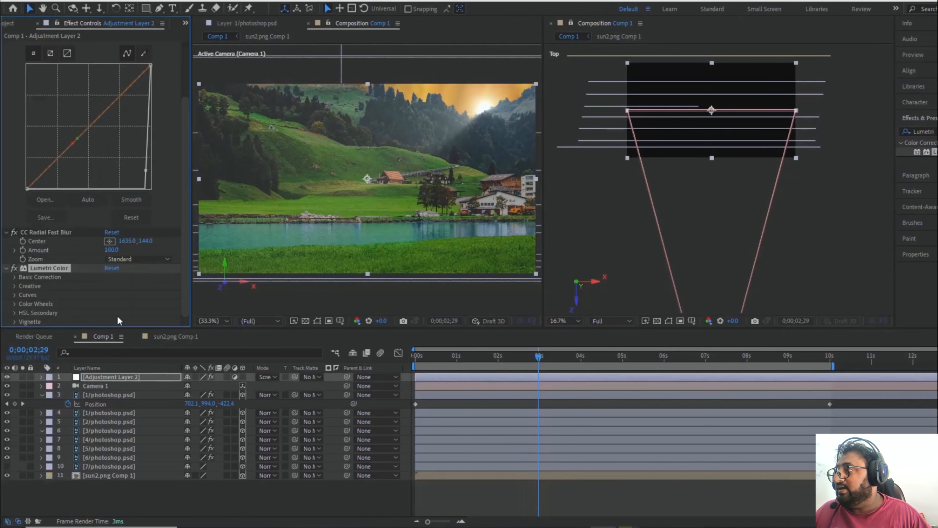
Set Lumetri Color's Temperature to 70 under Basic Correction, using a single camera view, and collapse the Lumetri Color and Curves settings.
{"action": "left_click", "coordinate": [15, 277]}
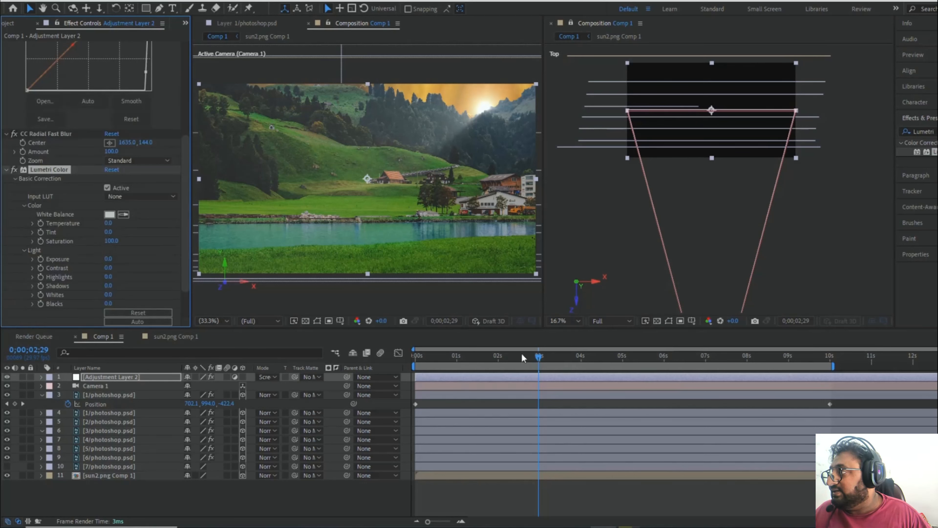
{"action": "left_click_drag", "start_coordinate": [538, 359], "coordinate": [563, 366]}
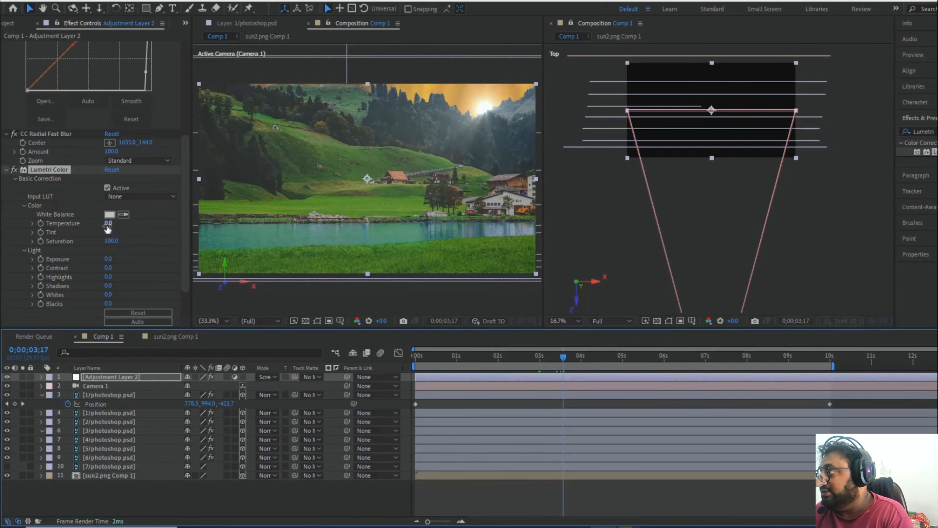
{"action": "left_click_drag", "start_coordinate": [108, 223], "coordinate": [121, 230]}
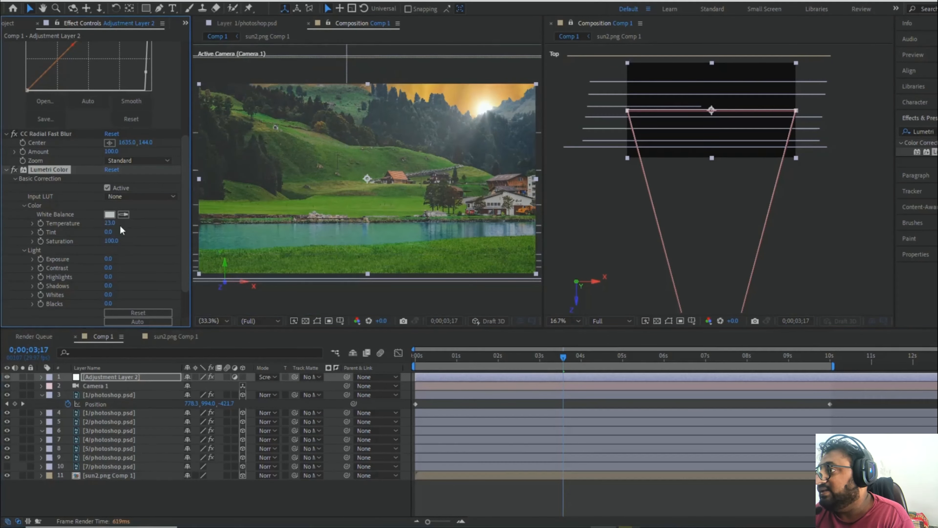
{"action": "left_click", "coordinate": [551, 24]}
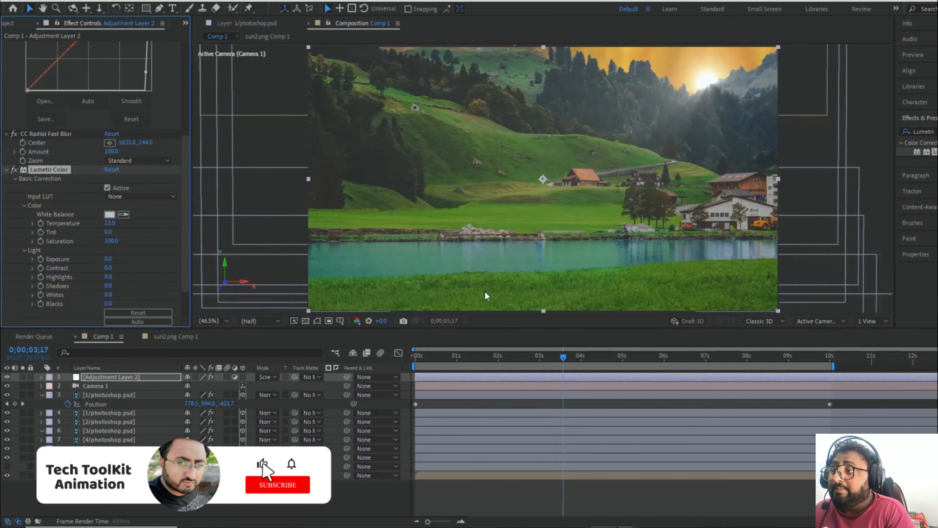
{"action": "left_click", "coordinate": [113, 224]}
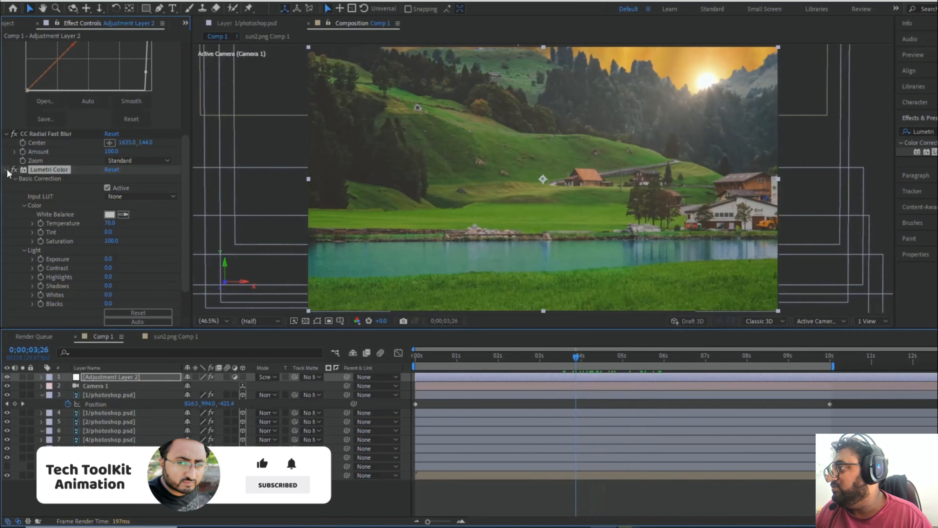
{"action": "left_click", "coordinate": [6, 170]}
{"action": "left_click", "coordinate": [9, 88]}
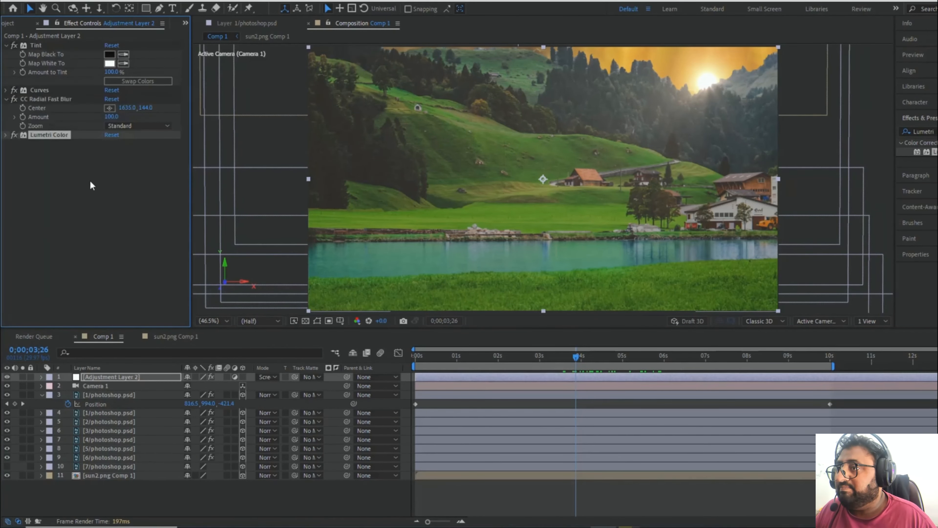
Apply the Lens Flare effect to Adjustment Layer 2 and move its flare centre onto the sun.
{"action": "double_click", "coordinate": [927, 131]}
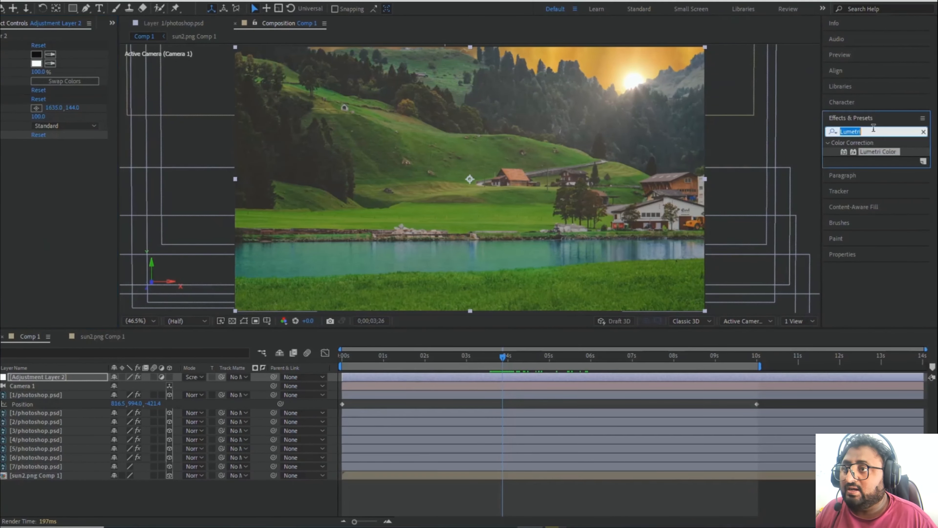
{"action": "type", "text": "lens"}
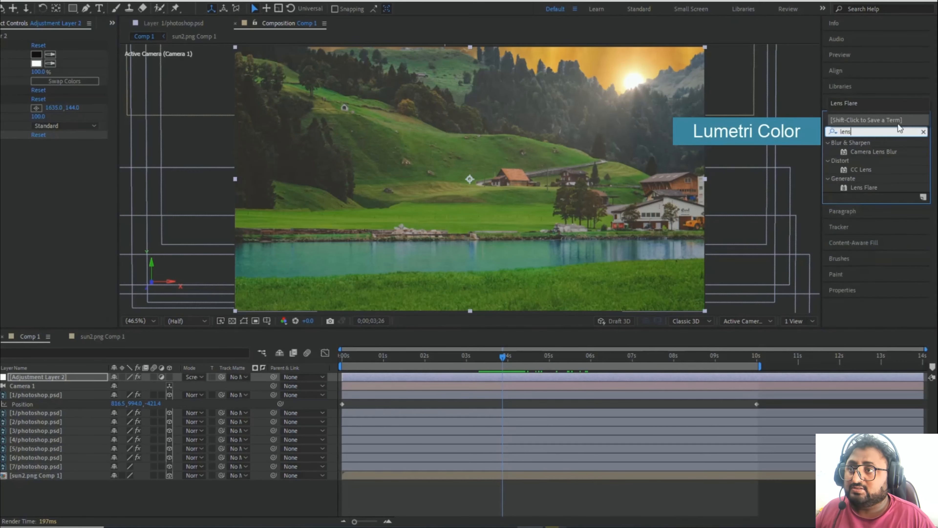
{"action": "left_click_drag", "start_coordinate": [861, 187], "coordinate": [56, 151]}
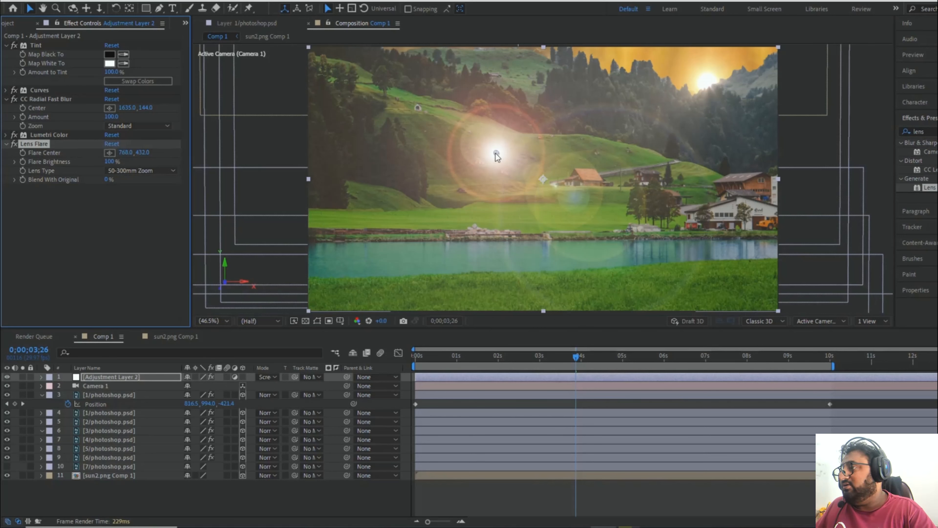
{"action": "left_click_drag", "start_coordinate": [496, 153], "coordinate": [707, 83]}
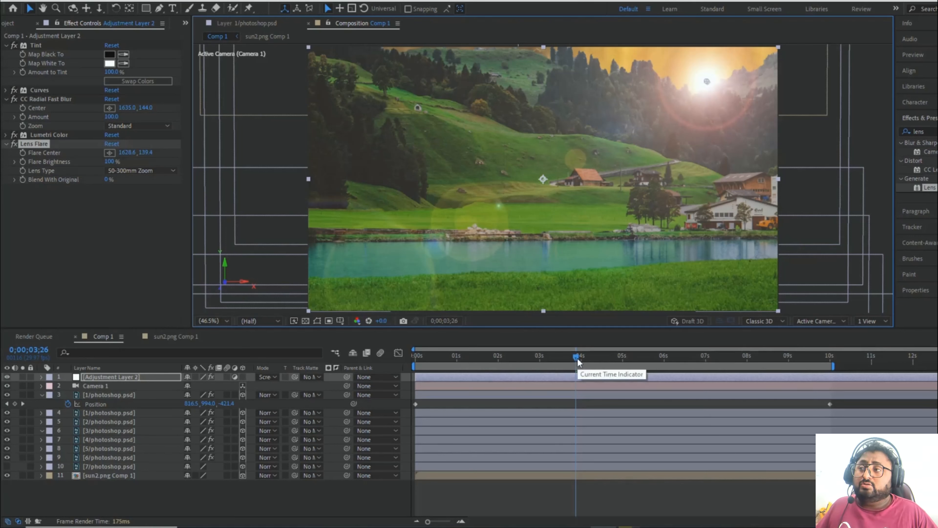
Try the 35mm Prime and 105mm Prime lens types on the flare and return to 50-300mm Zoom.
{"action": "left_click", "coordinate": [151, 170]}
{"action": "left_click", "coordinate": [141, 190]}
{"action": "left_click", "coordinate": [145, 172]}
{"action": "left_click", "coordinate": [150, 205]}
{"action": "left_click", "coordinate": [144, 171]}
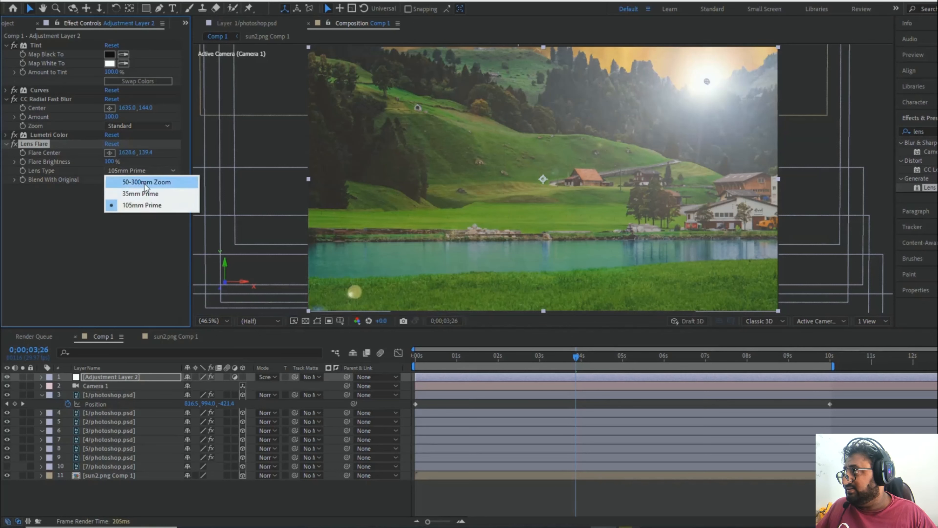
{"action": "left_click", "coordinate": [146, 182]}
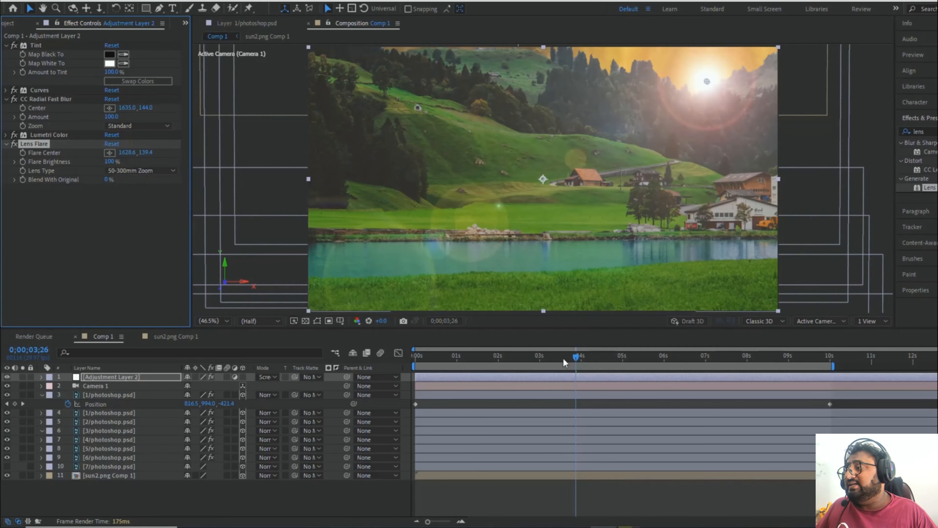
Preview the flare over the opening of the animation and disable the Lens Flare effect.
{"action": "left_click_drag", "start_coordinate": [576, 357], "coordinate": [379, 357]}
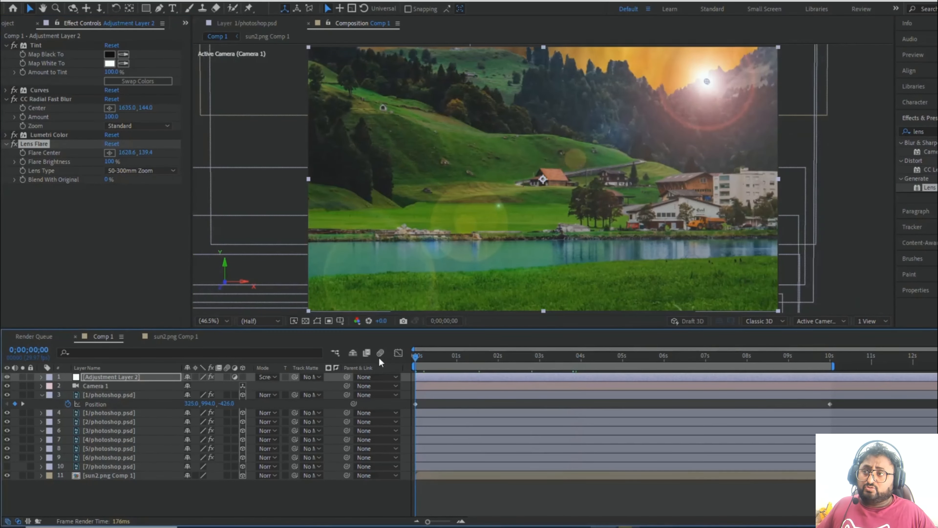
{"action": "left_click_drag", "start_coordinate": [418, 354], "coordinate": [461, 355]}
{"action": "left_click", "coordinate": [14, 144]}
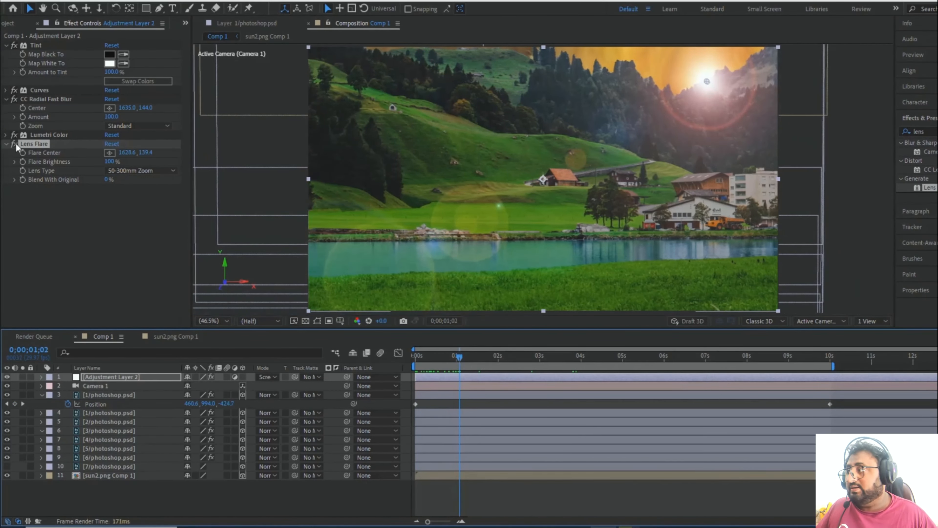
Keyframe Flare Brightness at 0% at 0;00;00;14 and reveal the adjustment layer's keyframes in the timeline.
{"action": "mouse_move", "coordinate": [441, 355]}
{"action": "left_mouse_down"}
{"action": "mouse_move", "coordinate": [452, 356]}
{"action": "mouse_move", "coordinate": [434, 361]}
{"action": "left_mouse_up"}
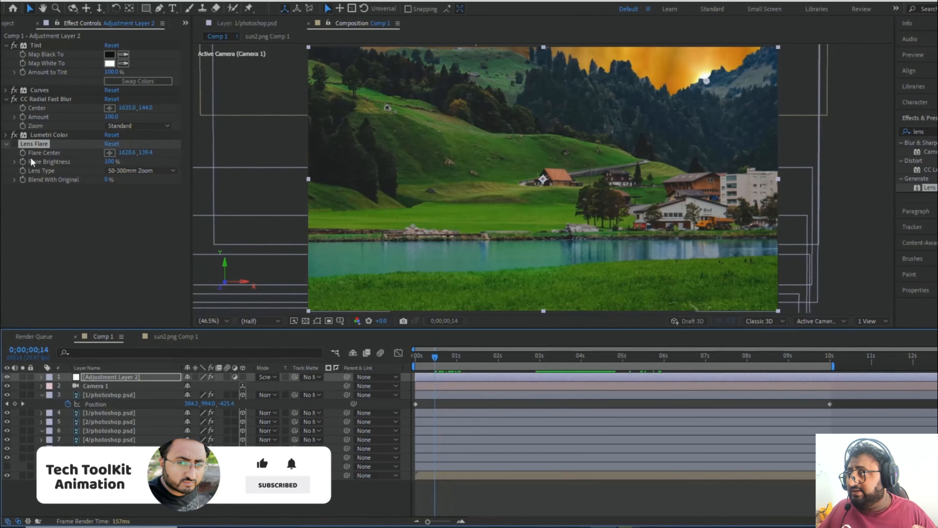
{"action": "left_click", "coordinate": [110, 161]}
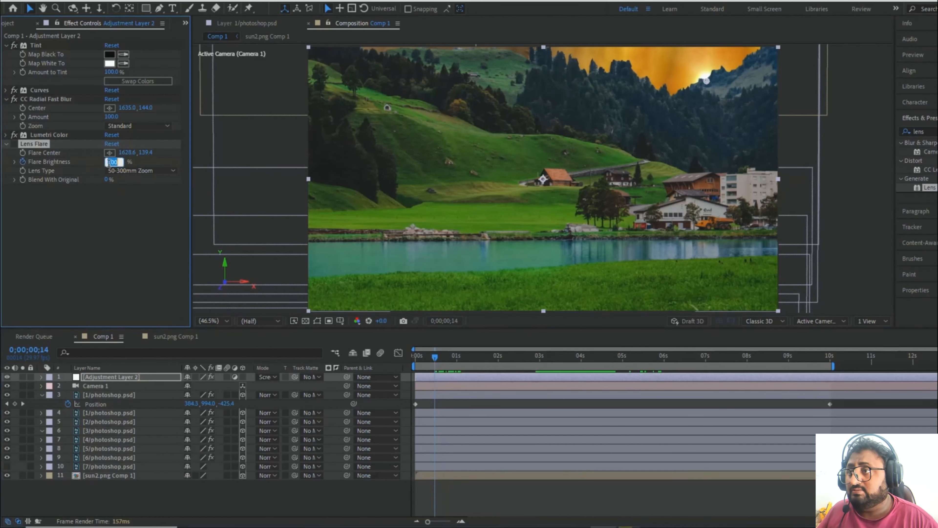
{"action": "key", "text": "Return"}
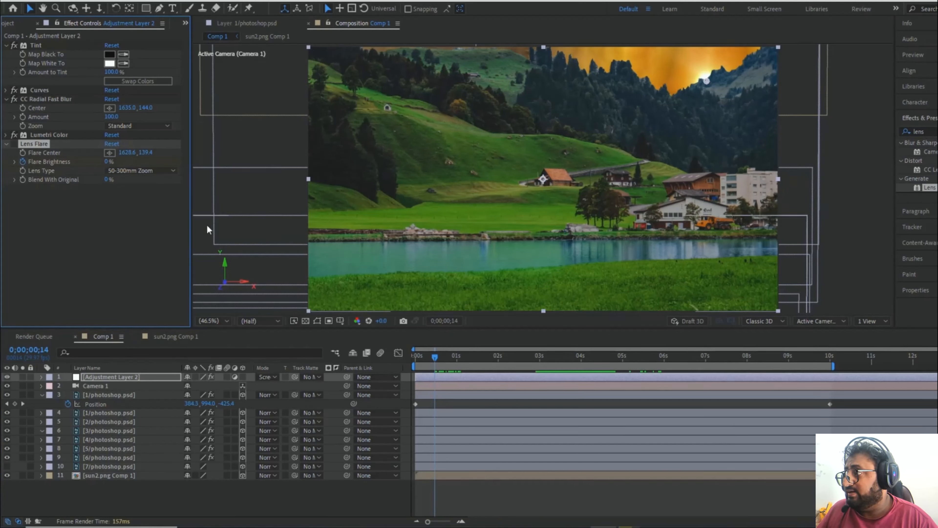
{"action": "key", "text": "u"}
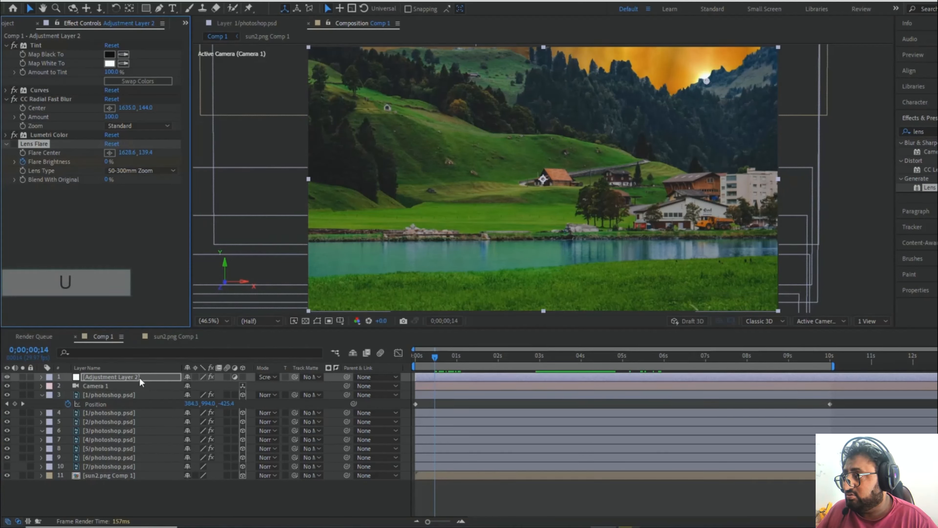
{"action": "left_click", "coordinate": [139, 375]}
{"action": "key", "text": "u"}
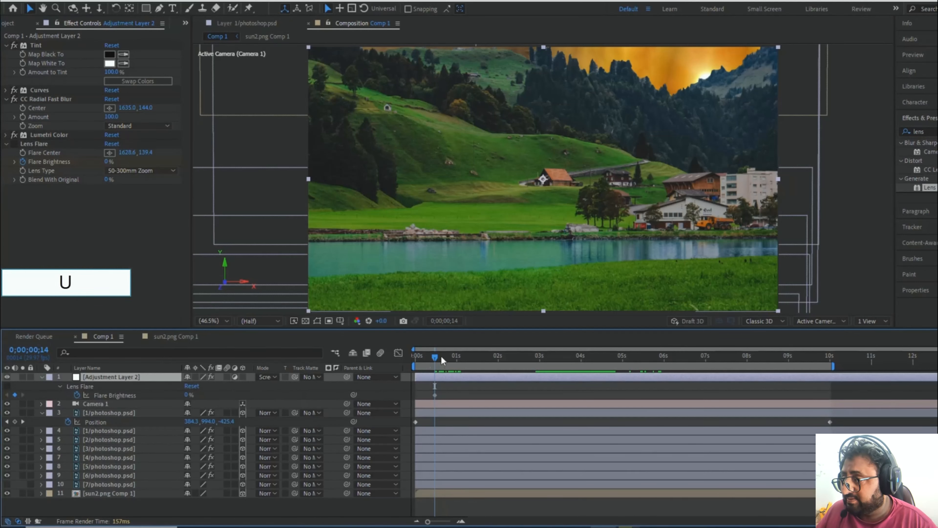
Keyframe Flare Brightness at 80% just past the 4-second mark and again at 0;00;05;27.
{"action": "left_click_drag", "start_coordinate": [433, 355], "coordinate": [592, 376]}
{"action": "left_click", "coordinate": [107, 162]}
{"action": "type", "text": "80"}
{"action": "key", "text": "Return"}
{"action": "left_click_drag", "start_coordinate": [592, 358], "coordinate": [660, 380]}
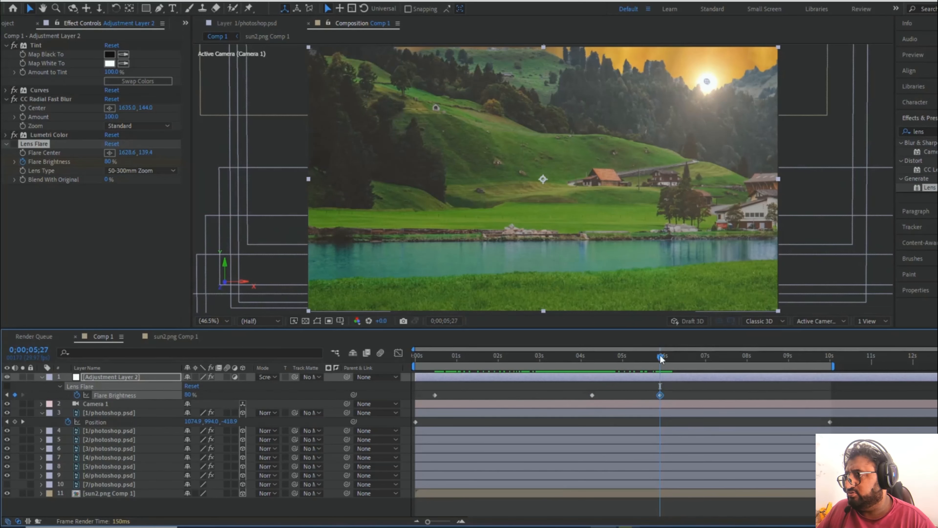
Keyframe Flare Brightness at 40% at 0;00;07;16 and at 65% at 0;00;08;15.
{"action": "left_click_drag", "start_coordinate": [661, 358], "coordinate": [727, 368]}
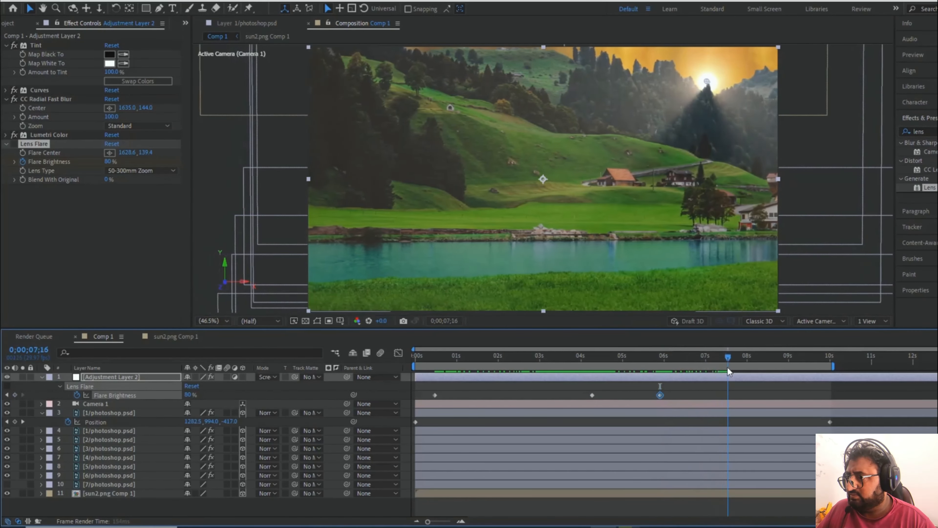
{"action": "left_click", "coordinate": [109, 162]}
{"action": "type", "text": "40"}
{"action": "key", "text": "Return"}
{"action": "left_click_drag", "start_coordinate": [729, 357], "coordinate": [770, 357]}
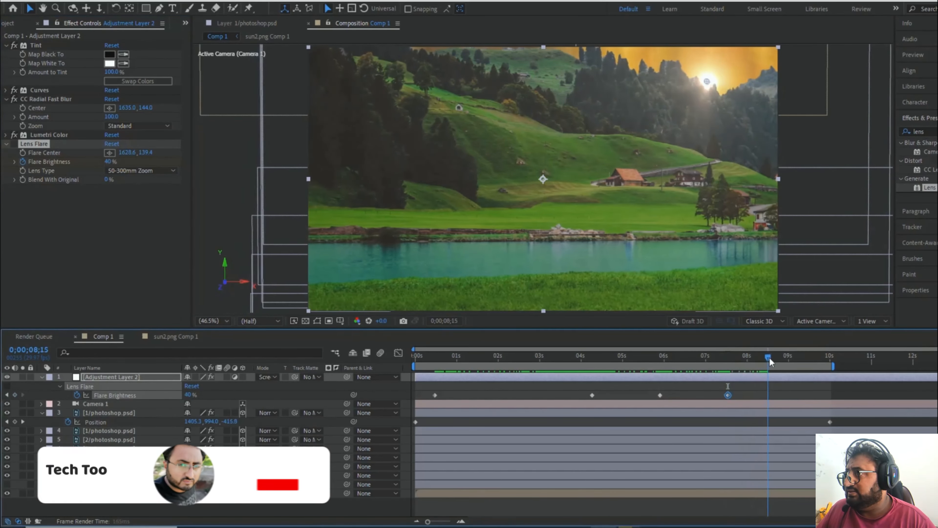
{"action": "left_click", "coordinate": [109, 161]}
{"action": "type", "text": "65"}
{"action": "key", "text": "Return"}
Keyframe Flare Brightness at 30% at 0;00;09;15 and 0% at 0;00;09;29, and re-enable the Lens Flare effect.
{"action": "left_click_drag", "start_coordinate": [768, 356], "coordinate": [809, 357]}
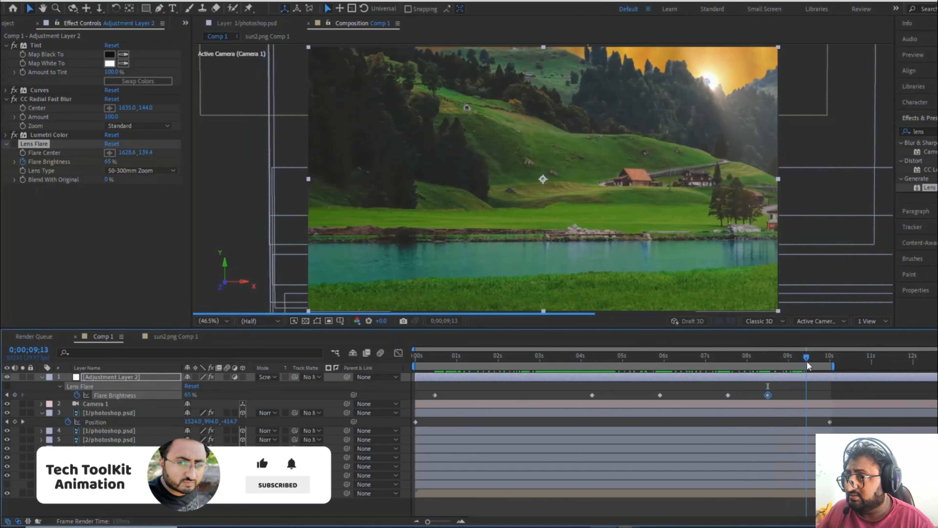
{"action": "left_click", "coordinate": [111, 161]}
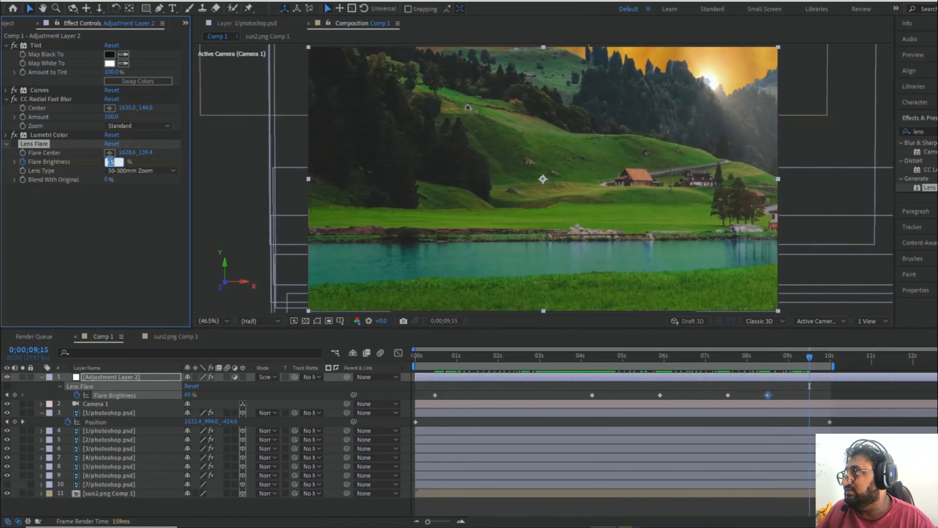
{"action": "left_click_drag", "start_coordinate": [810, 359], "coordinate": [828, 365]}
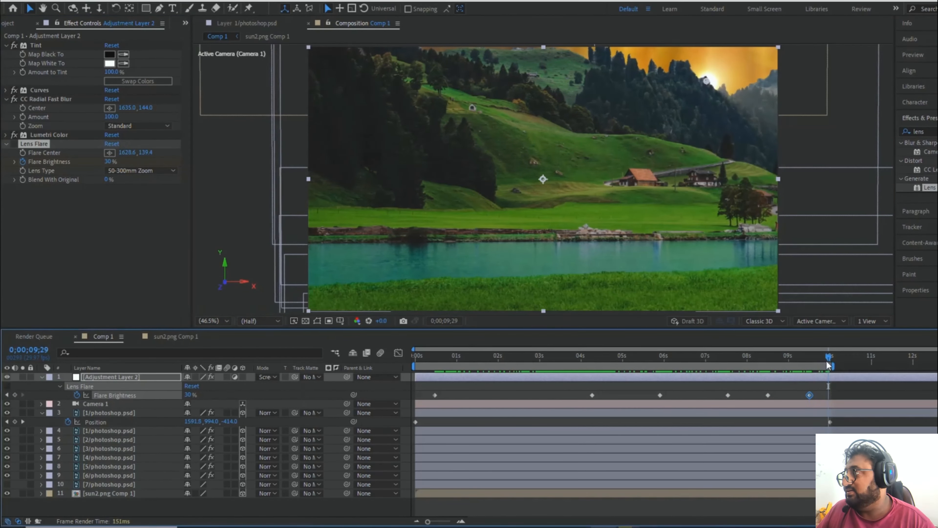
{"action": "left_click", "coordinate": [108, 162]}
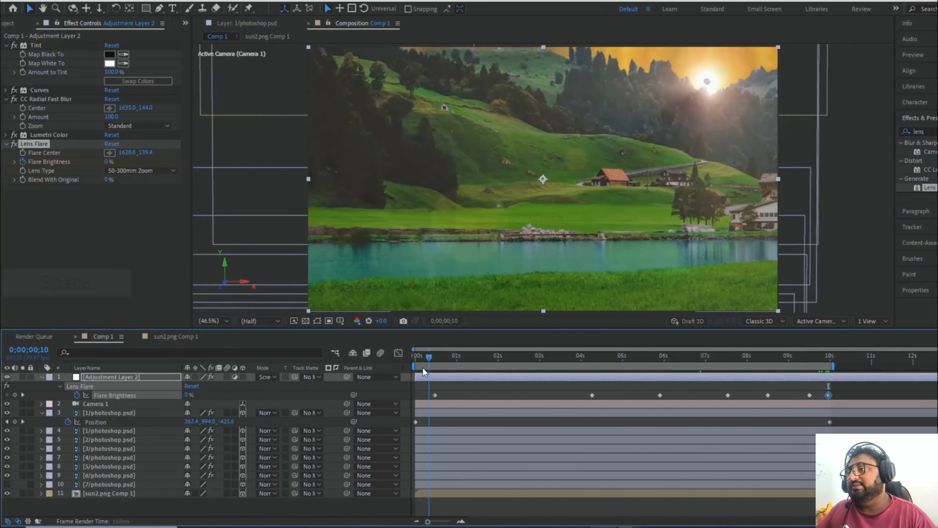
Play back and scrub the composition to check the animated lens flare.
{"action": "key", "text": "space"}
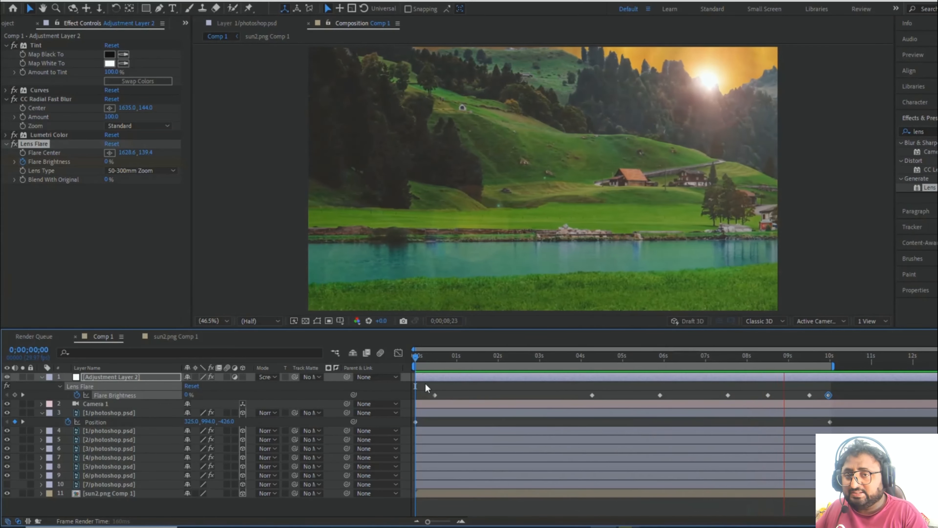
{"action": "key", "text": "space"}
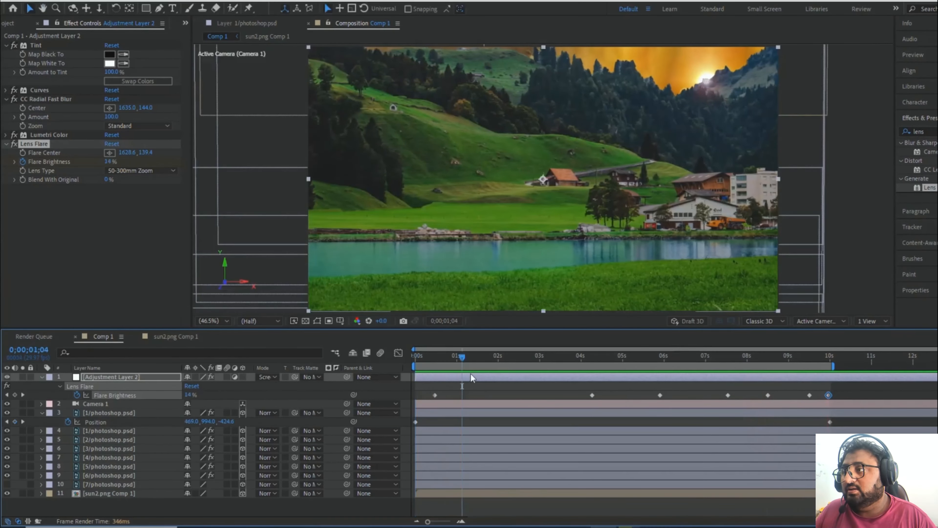
{"action": "left_click_drag", "start_coordinate": [462, 354], "coordinate": [475, 355]}
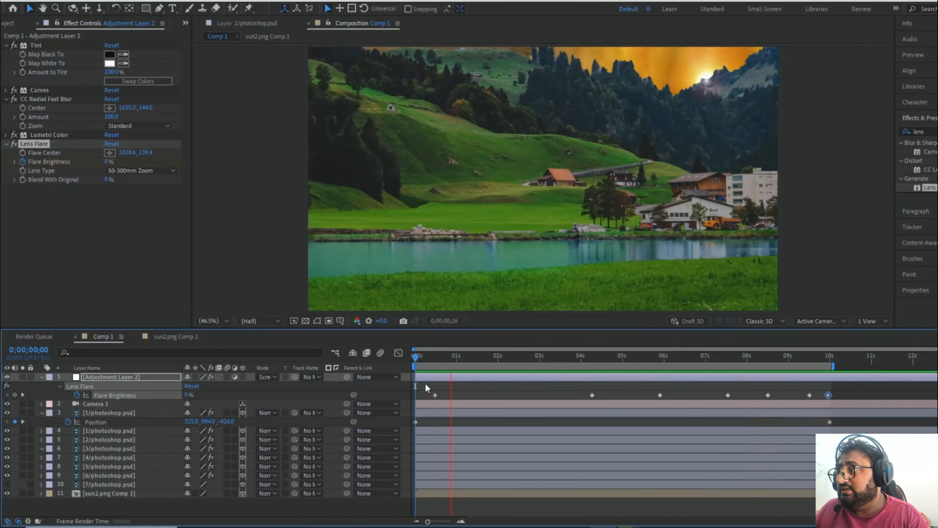
Stop playback at 0;00;01;14 and open the 3/photoshop.psd layer in its own Layer view.
{"action": "key", "text": "space"}
{"action": "left_click_drag", "start_coordinate": [462, 356], "coordinate": [476, 357]}
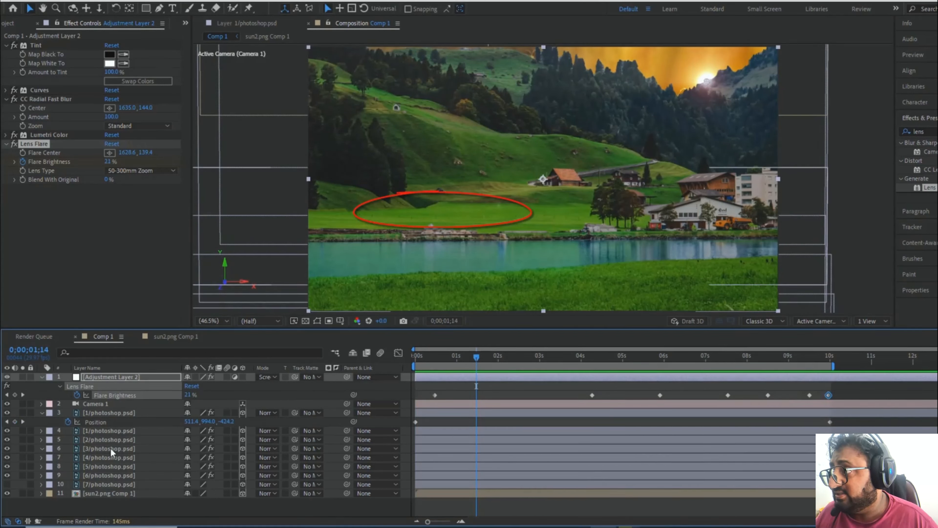
{"action": "left_click", "coordinate": [118, 449]}
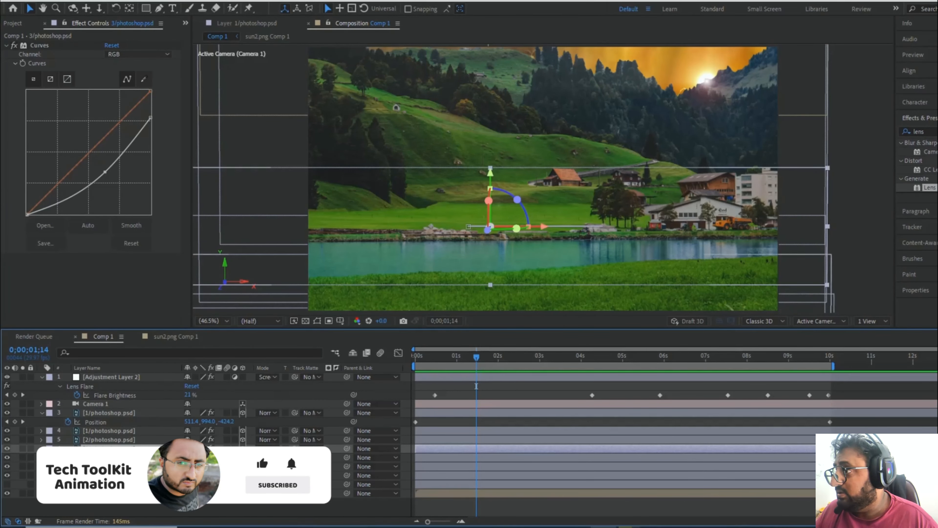
{"action": "double_click", "coordinate": [410, 228]}
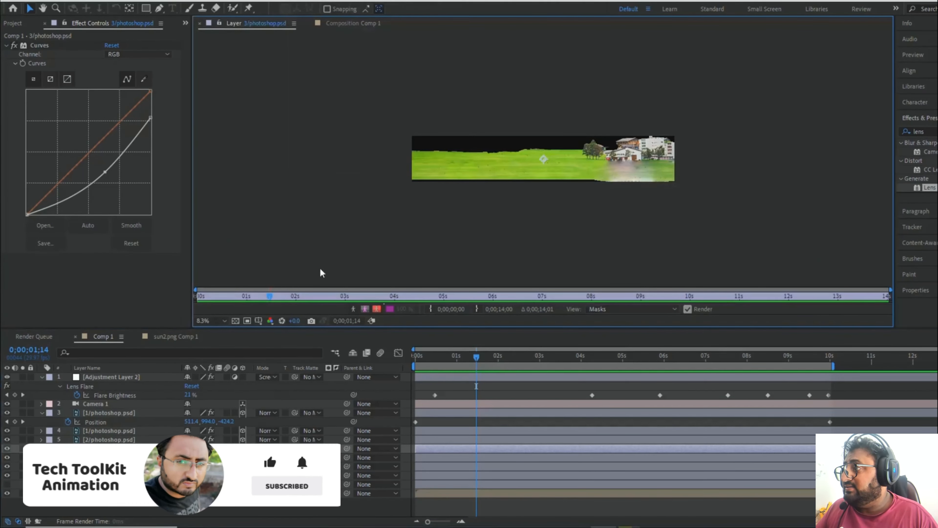
Draw a closed Pen mask on 3/photoshop.psd that cuts off the meadow's upper strip and encloses the trees and buildings.
{"action": "left_click", "coordinate": [159, 9]}
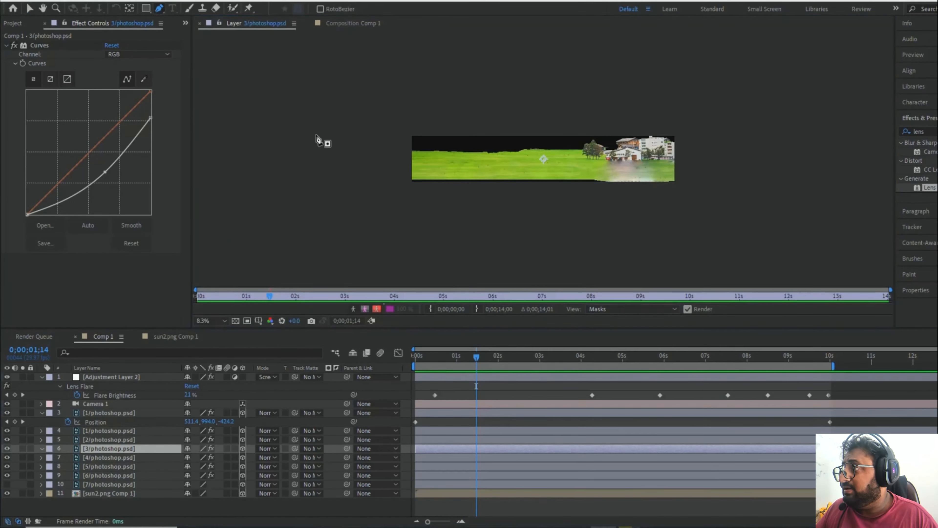
{"action": "left_click", "coordinate": [397, 160]}
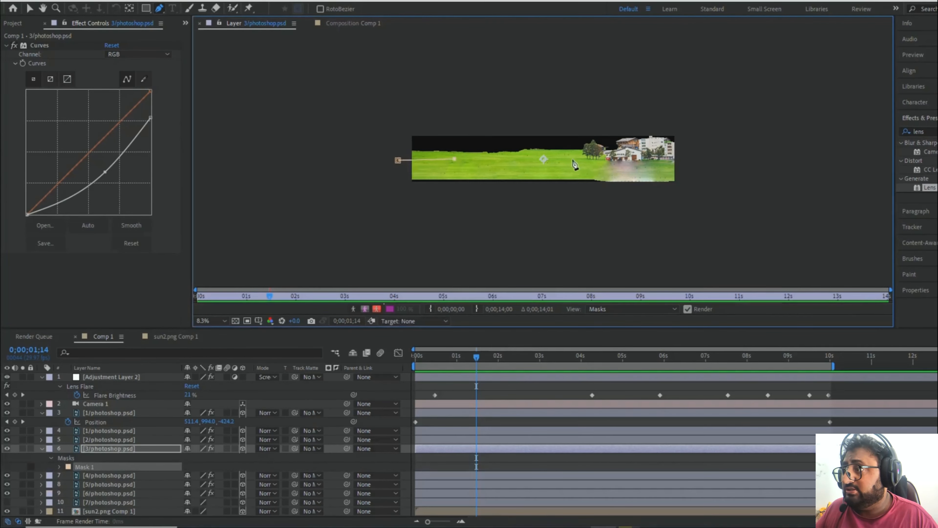
{"action": "left_click", "coordinate": [581, 124]}
{"action": "left_click", "coordinate": [598, 96]}
{"action": "left_click", "coordinate": [673, 98]}
{"action": "left_click", "coordinate": [720, 143]}
{"action": "left_click", "coordinate": [709, 222]}
{"action": "left_click", "coordinate": [419, 209]}
{"action": "left_click", "coordinate": [378, 190]}
{"action": "left_click", "coordinate": [398, 161]}
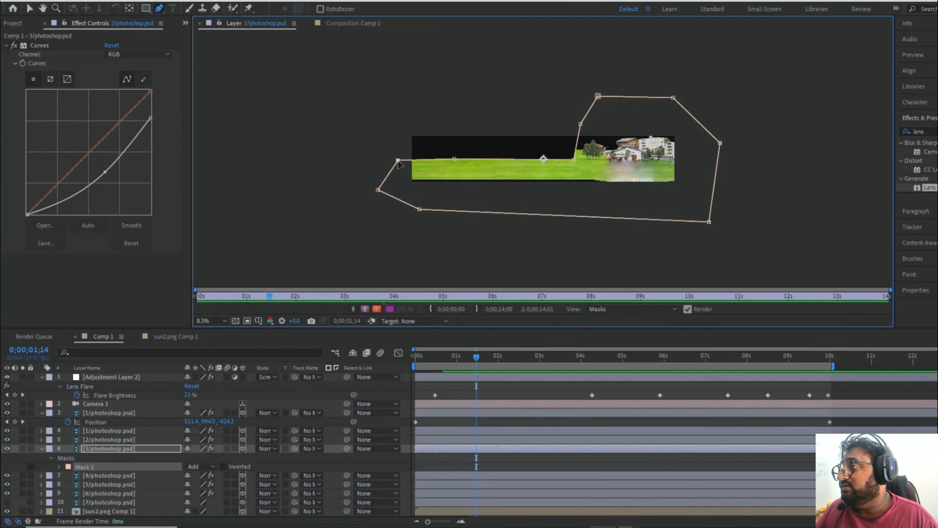
Set the Mask Feather of Mask 1 on 3/photoshop.psd to 150 pixels.
{"action": "left_click", "coordinate": [115, 448]}
{"action": "key", "text": "f"}
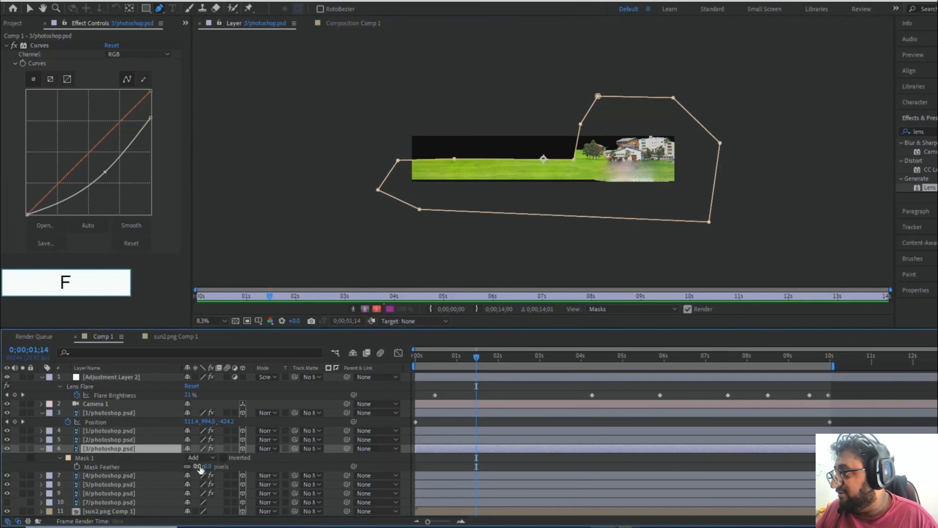
{"action": "type", "text": "150"}
{"action": "key", "text": "Return"}
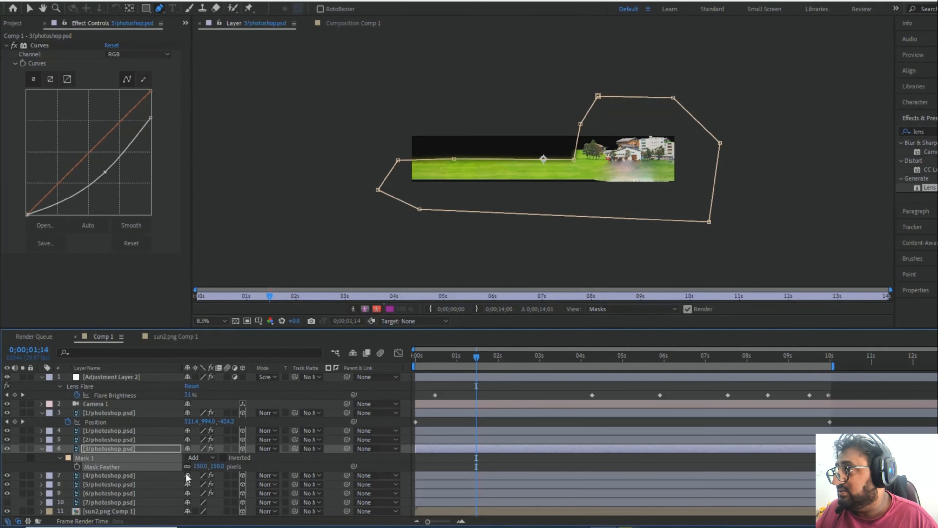
Adjust the Mask Expansion of Mask 1 to 115 pixels, checking the meadow's blended edge in Comp 1.
{"action": "left_click", "coordinate": [60, 457]}
{"action": "left_click", "coordinate": [59, 457]}
{"action": "left_click_drag", "start_coordinate": [187, 495], "coordinate": [216, 495]}
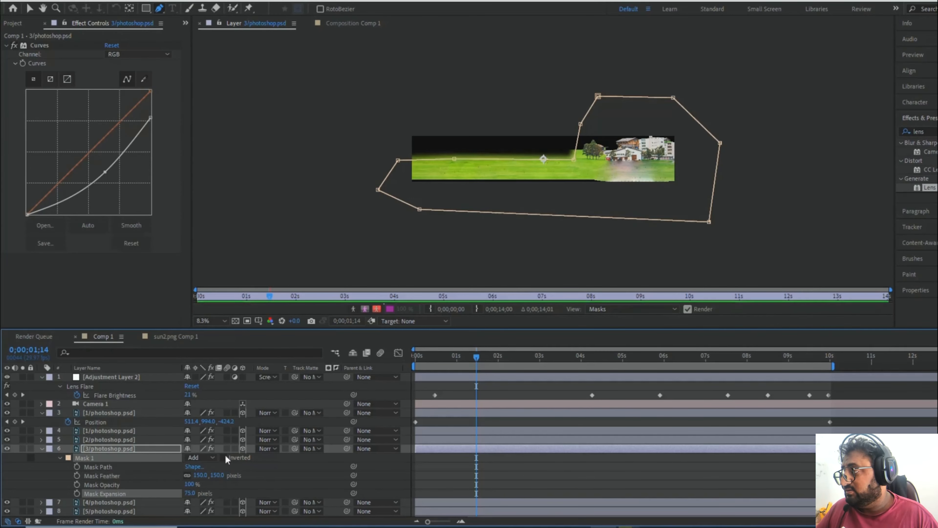
{"action": "left_click", "coordinate": [340, 25]}
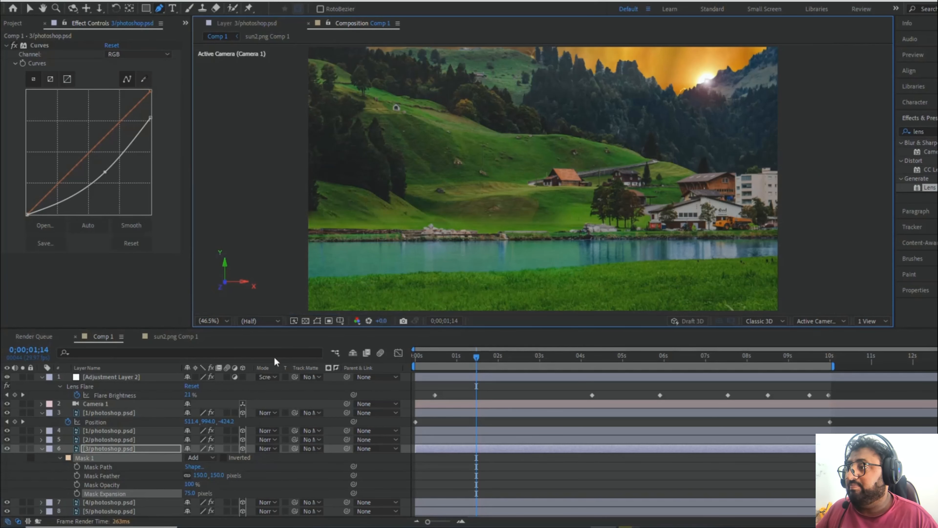
{"action": "left_click", "coordinate": [251, 24]}
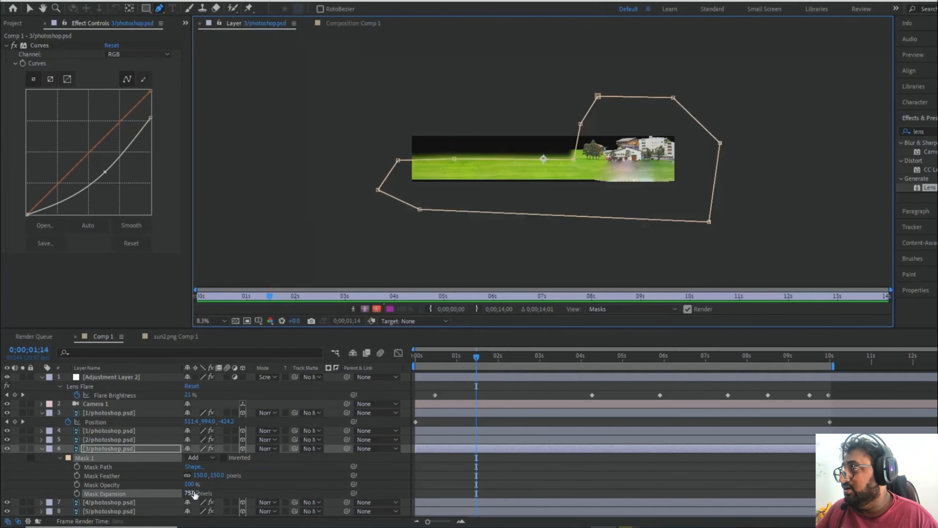
{"action": "left_click_drag", "start_coordinate": [189, 493], "coordinate": [224, 484]}
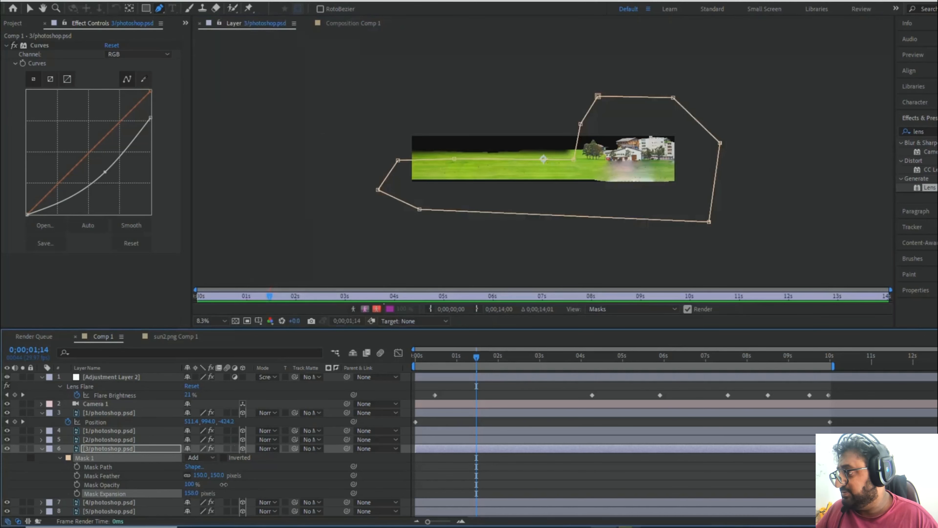
{"action": "left_click_drag", "start_coordinate": [211, 489], "coordinate": [208, 492]}
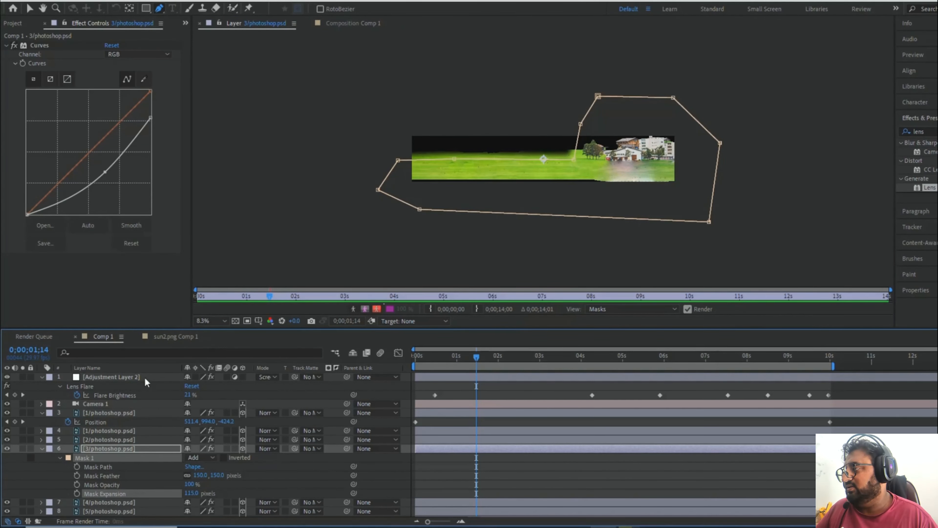
{"action": "left_click", "coordinate": [343, 24]}
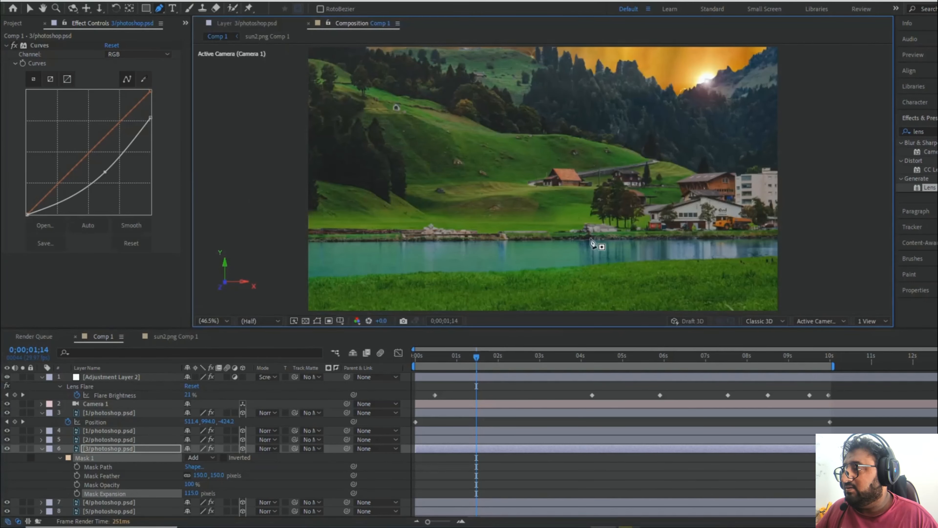
Play back Comp 1 from the beginning to check the softened meadow edge in the animation.
{"action": "key", "text": "v"}
{"action": "key", "text": "Home"}
{"action": "key", "text": "space"}
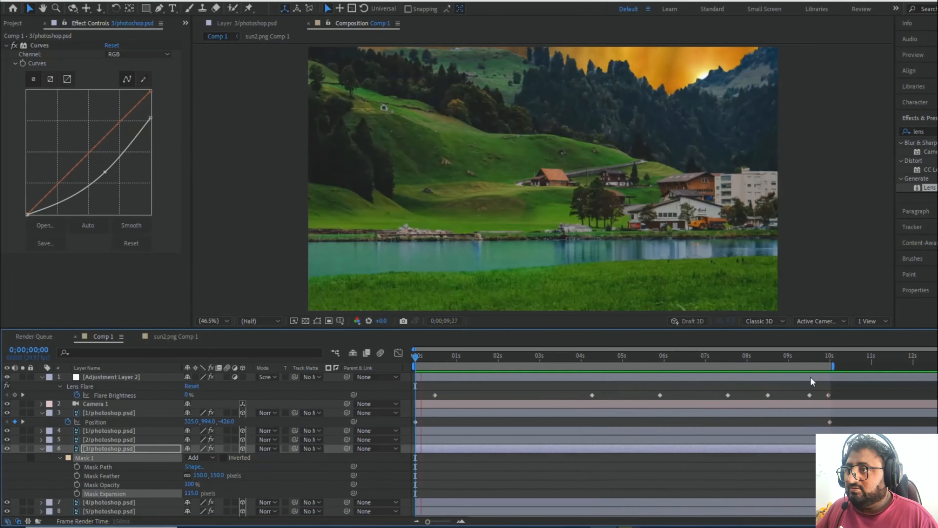
{"action": "key", "text": "space"}
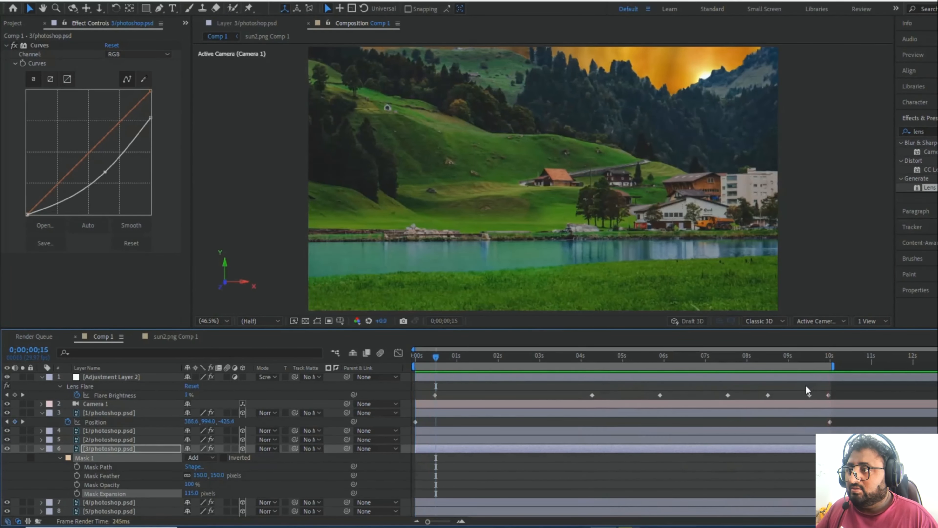